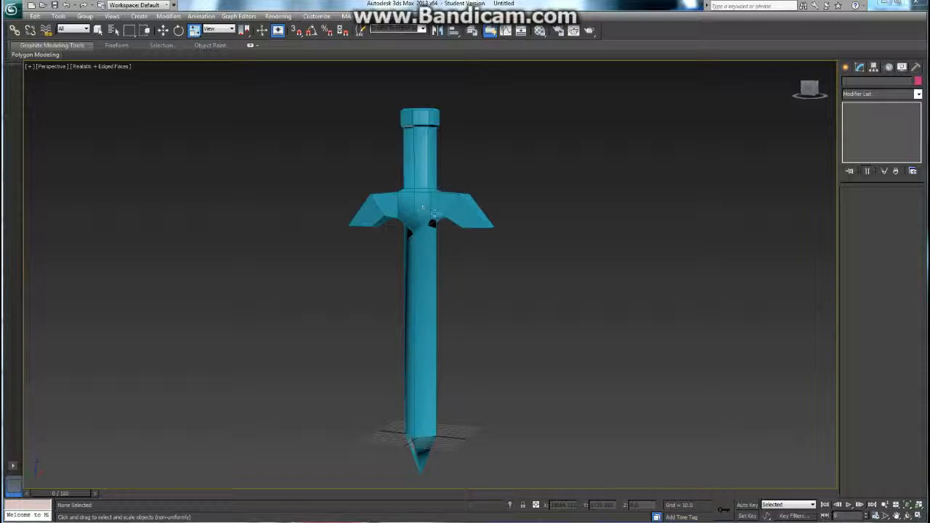
Select the sword model and add an Unwrap UVW modifier above its Symmetry modifier.
{"action": "left_click", "coordinate": [414, 211]}
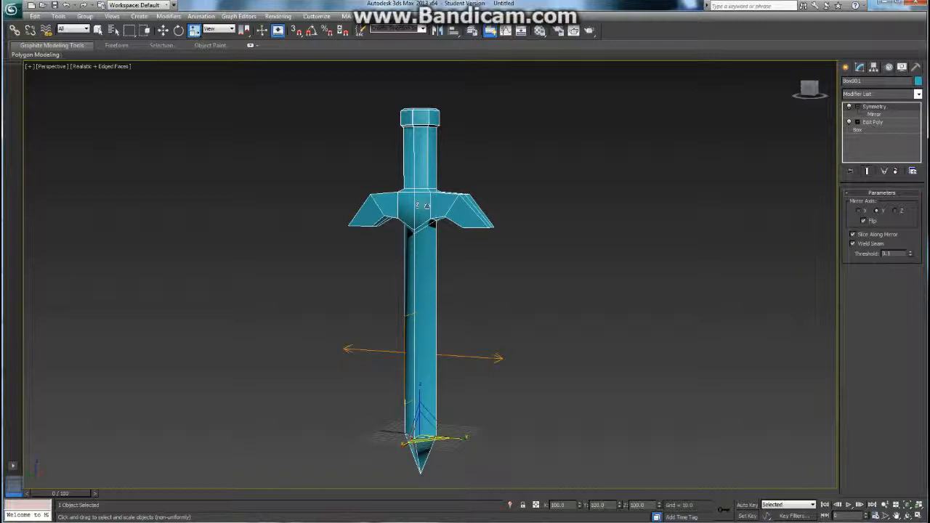
{"action": "left_click", "coordinate": [858, 107]}
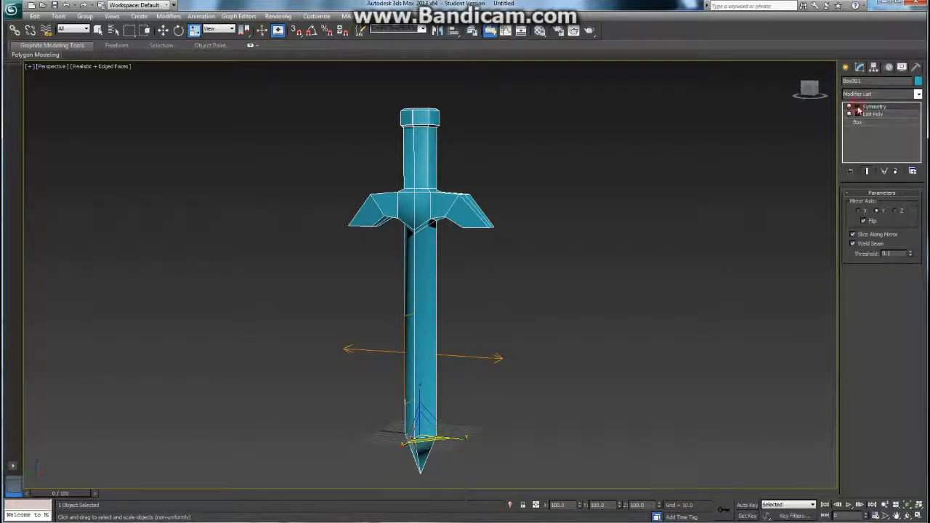
{"action": "left_click", "coordinate": [917, 95]}
{"action": "scroll", "coordinate": [860, 401], "scroll_direction": "down", "scroll_amount": 1}
{"action": "scroll", "coordinate": [860, 403], "scroll_direction": "down", "scroll_amount": 15}
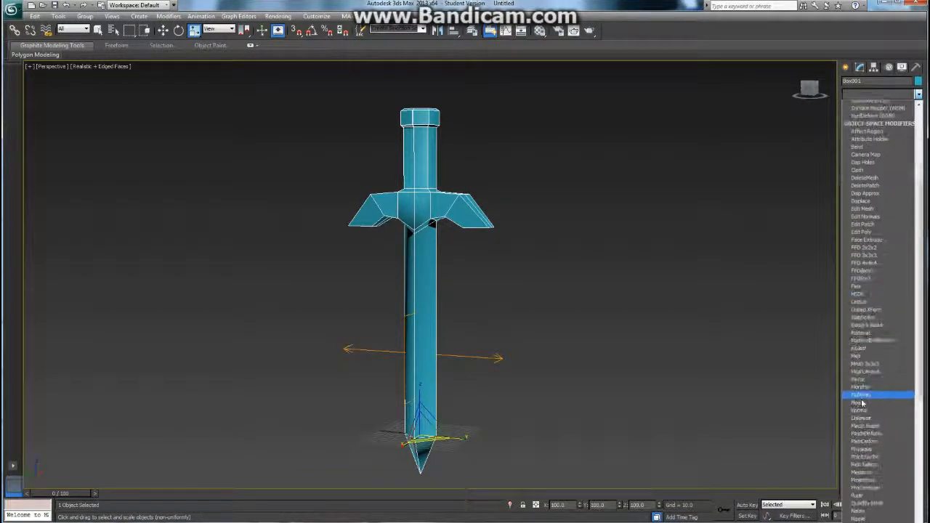
{"action": "scroll", "coordinate": [862, 407], "scroll_direction": "down", "scroll_amount": 2}
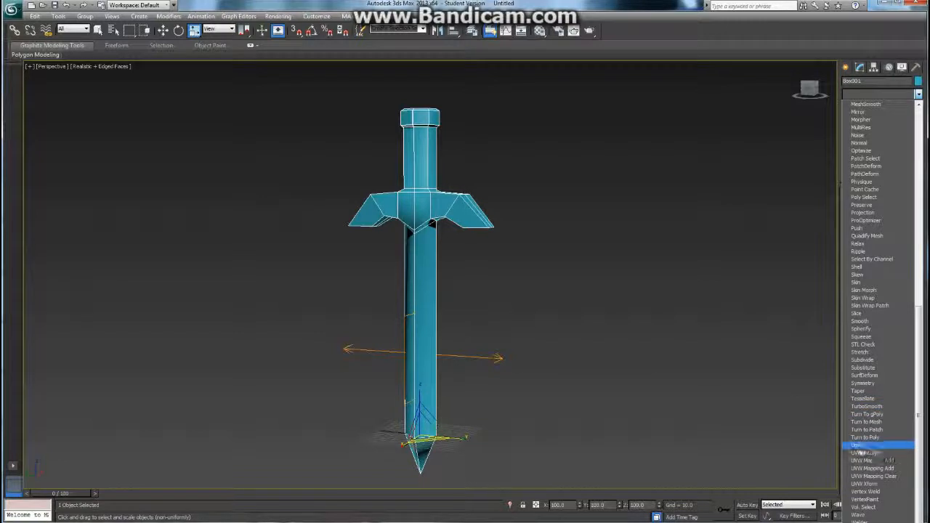
{"action": "left_click", "coordinate": [888, 455]}
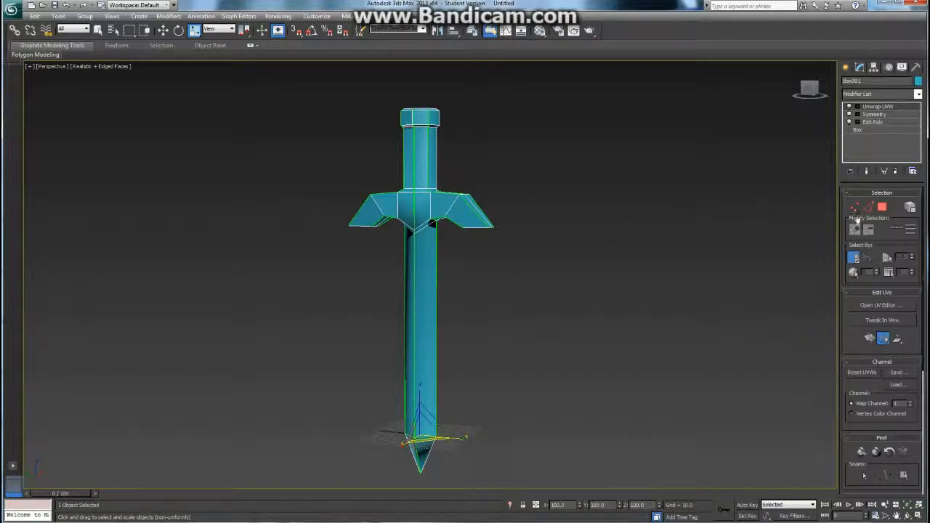
Open the UV editor for the sword and switch the unwrap selection to polygon mode, keeping the model in clear view.
{"action": "left_click", "coordinate": [865, 308]}
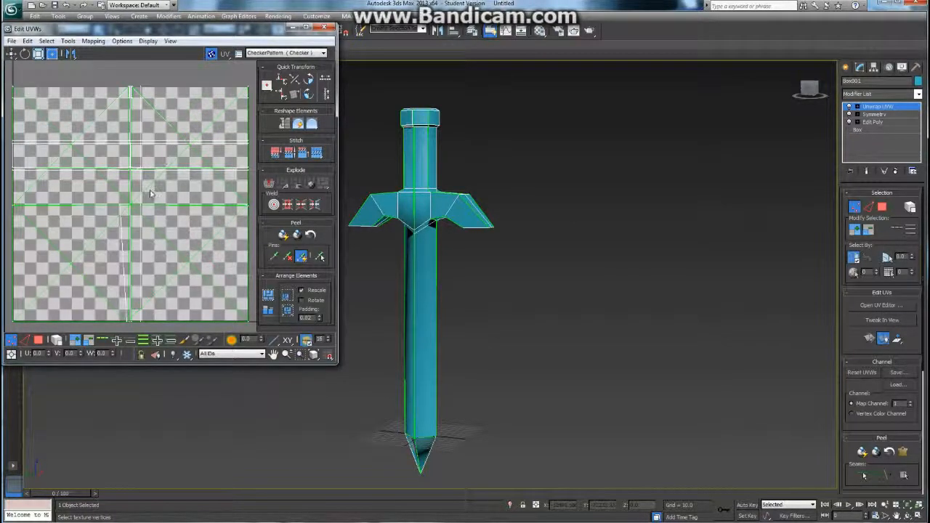
{"action": "middle_click_drag", "start_coordinate": [436, 227], "coordinate": [577, 216]}
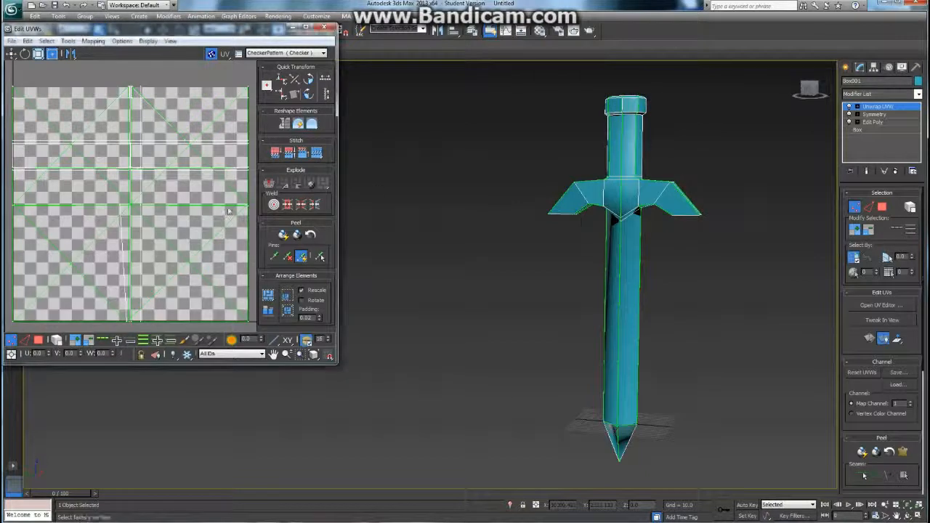
{"action": "mouse_move", "coordinate": [643, 238]}
{"action": "middle_mouse_down"}
{"action": "mouse_move", "coordinate": [566, 235]}
{"action": "mouse_move", "coordinate": [550, 243]}
{"action": "mouse_move", "coordinate": [624, 241]}
{"action": "middle_mouse_up"}
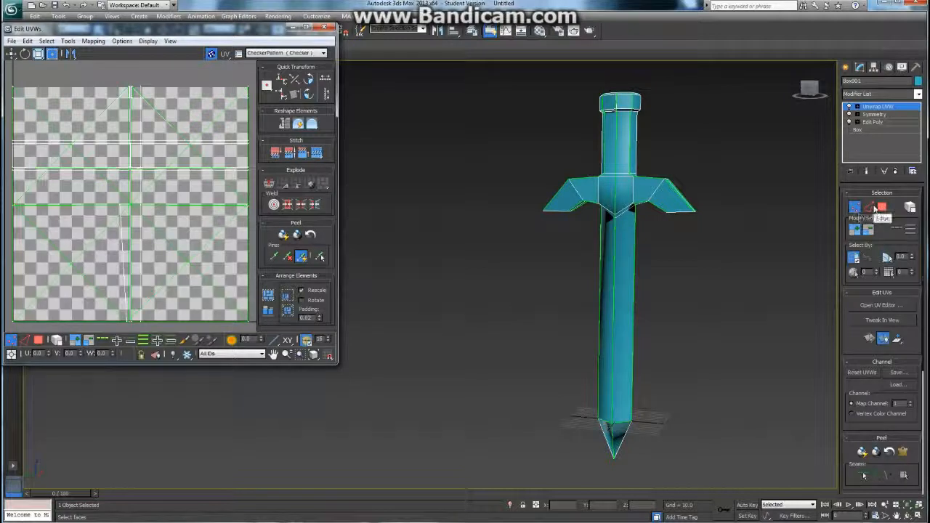
{"action": "left_click", "coordinate": [882, 208]}
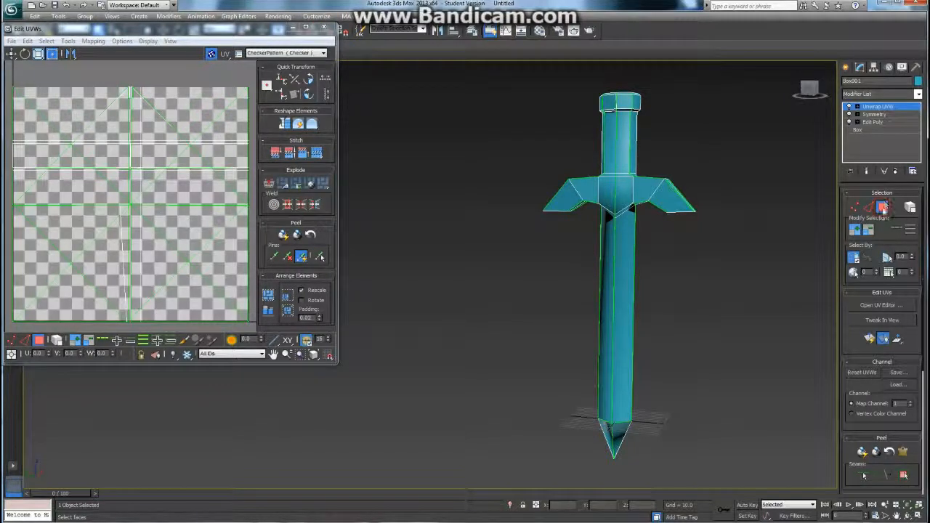
Pick individual guard and blade faces to examine where each one lies in the UV layout.
{"action": "left_click", "coordinate": [650, 182]}
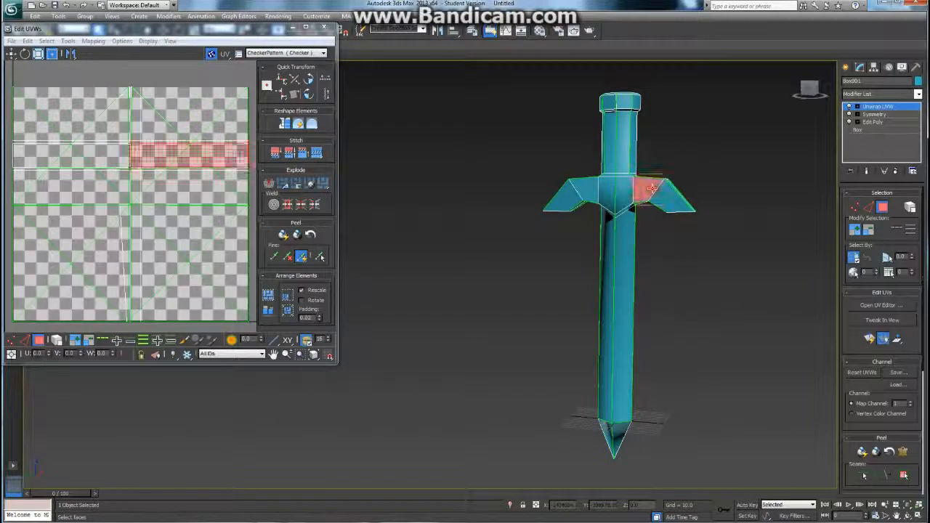
{"action": "left_click", "coordinate": [669, 200]}
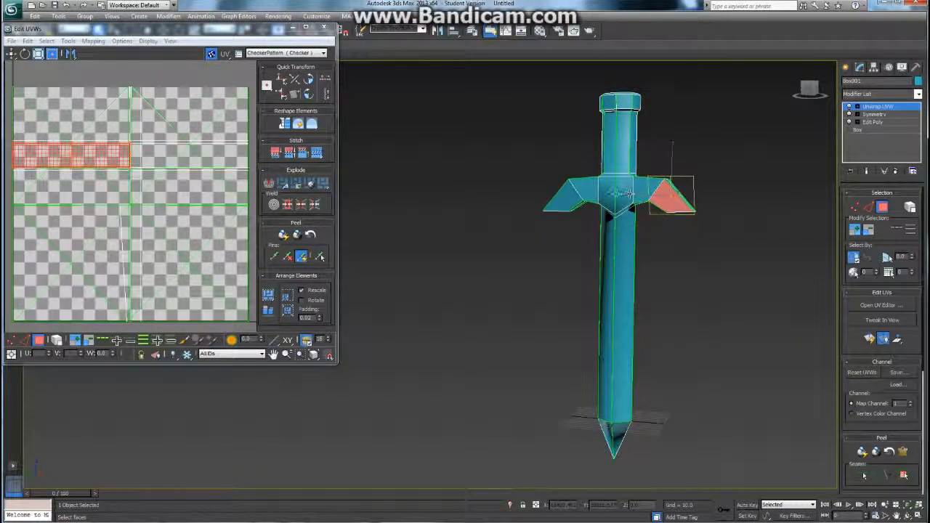
{"action": "left_click", "coordinate": [618, 190]}
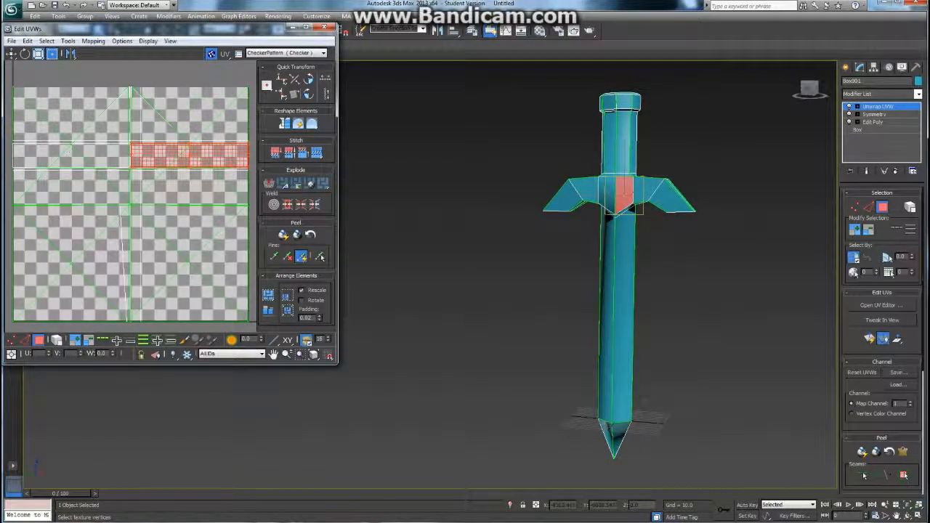
{"action": "scroll", "coordinate": [153, 188], "scroll_direction": "down", "scroll_amount": 3}
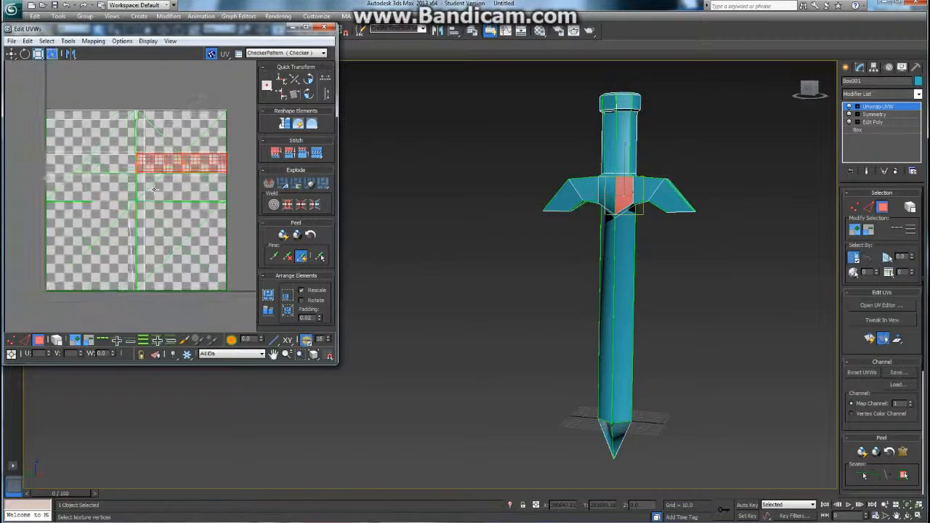
{"action": "mouse_move", "coordinate": [158, 205]}
{"action": "middle_mouse_down"}
{"action": "mouse_move", "coordinate": [150, 204]}
{"action": "mouse_move", "coordinate": [164, 199]}
{"action": "mouse_move", "coordinate": [140, 209]}
{"action": "middle_mouse_up"}
{"action": "left_click", "coordinate": [630, 249]}
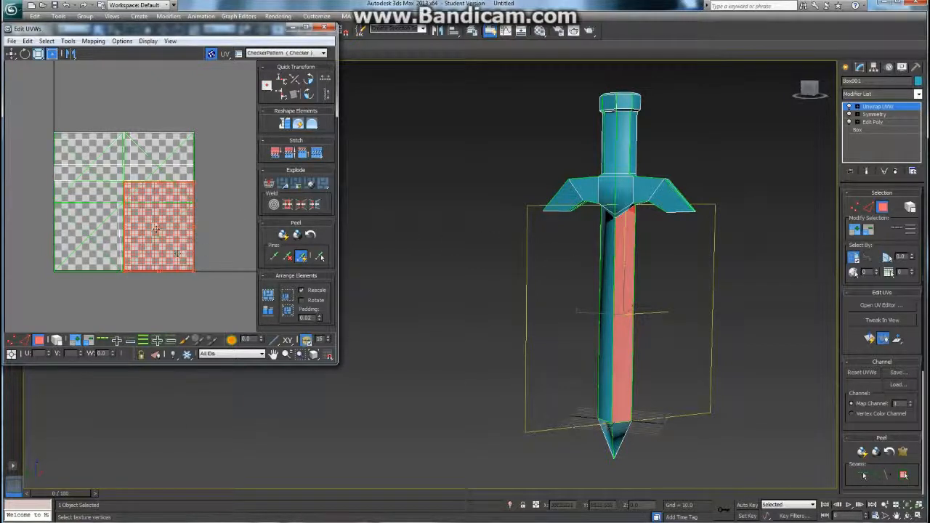
{"action": "left_click", "coordinate": [666, 201]}
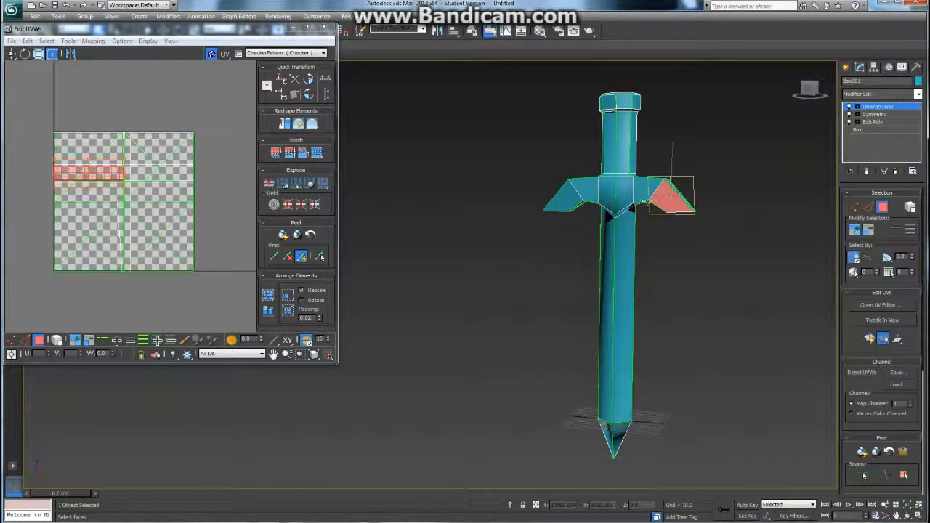
{"action": "left_click", "coordinate": [632, 191]}
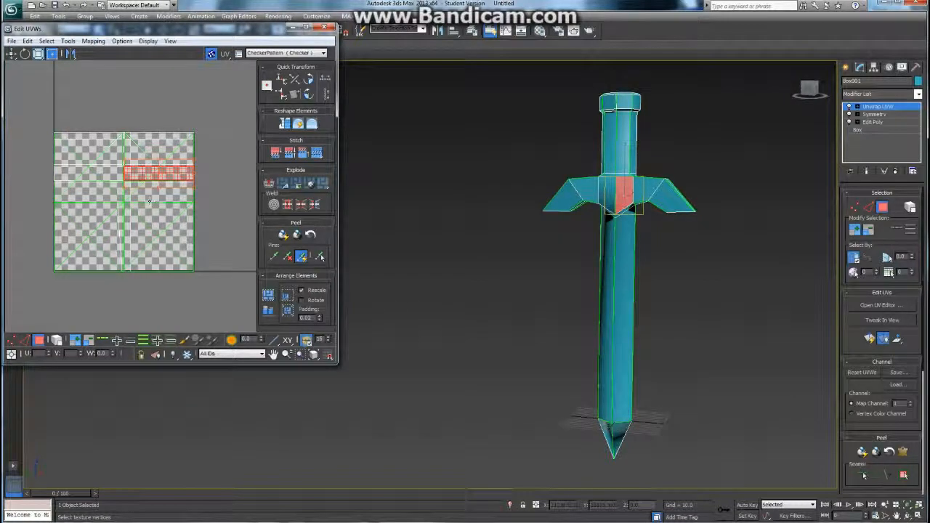
{"action": "left_click", "coordinate": [633, 250]}
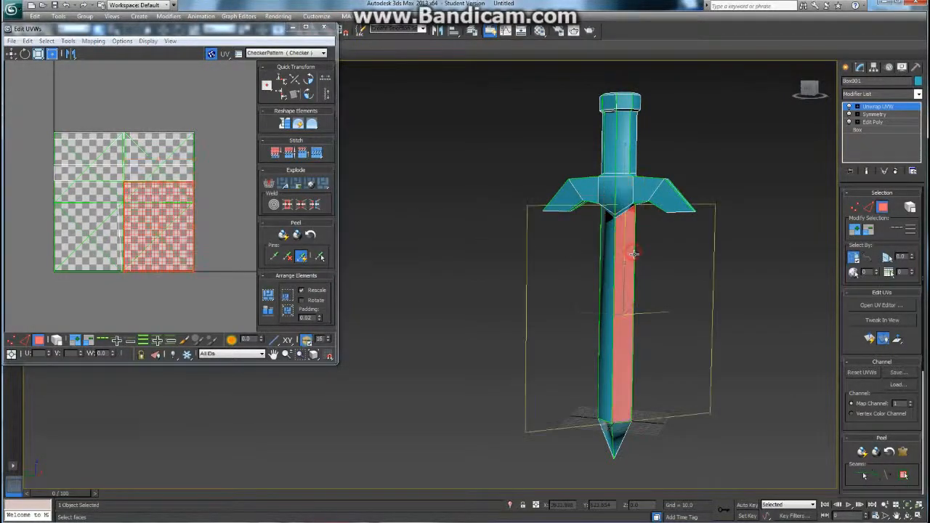
Try region-selecting the sword's visible faces from several viewing angles.
{"action": "middle_click_drag", "start_coordinate": [631, 278], "coordinate": [643, 273], "text": "alt"}
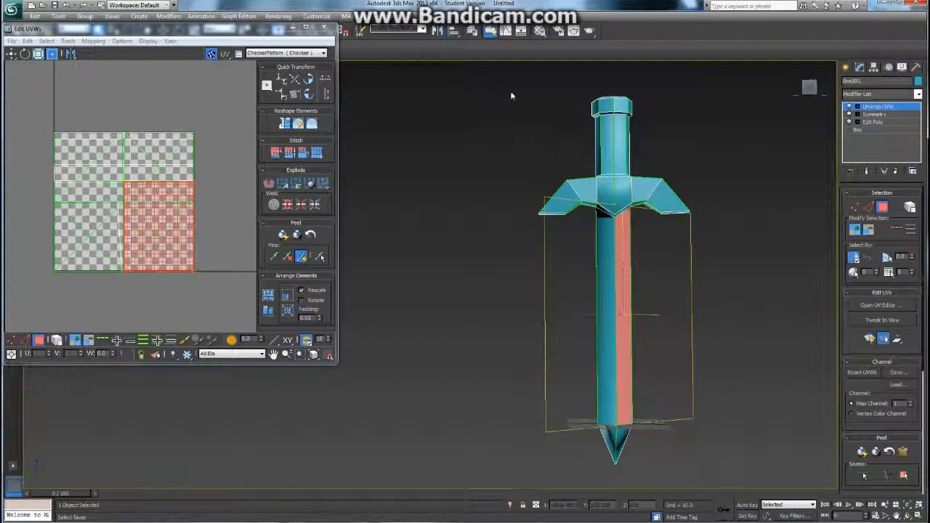
{"action": "left_click_drag", "start_coordinate": [509, 78], "coordinate": [716, 486]}
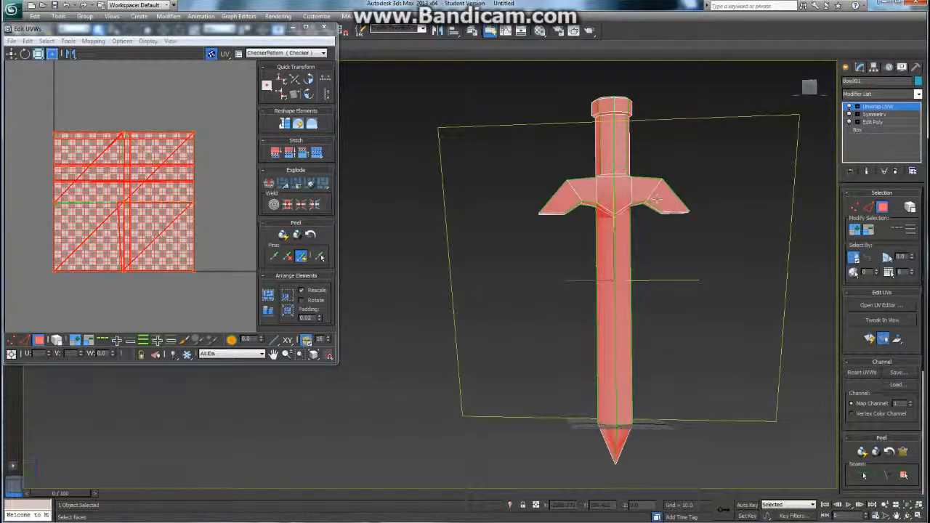
{"action": "mouse_move", "coordinate": [669, 190]}
{"action": "middle_mouse_down", "text": "alt"}
{"action": "mouse_move", "coordinate": [594, 207]}
{"action": "mouse_move", "coordinate": [754, 203]}
{"action": "mouse_move", "coordinate": [617, 188]}
{"action": "mouse_move", "coordinate": [649, 232]}
{"action": "mouse_move", "coordinate": [581, 174]}
{"action": "middle_mouse_up", "text": "alt"}
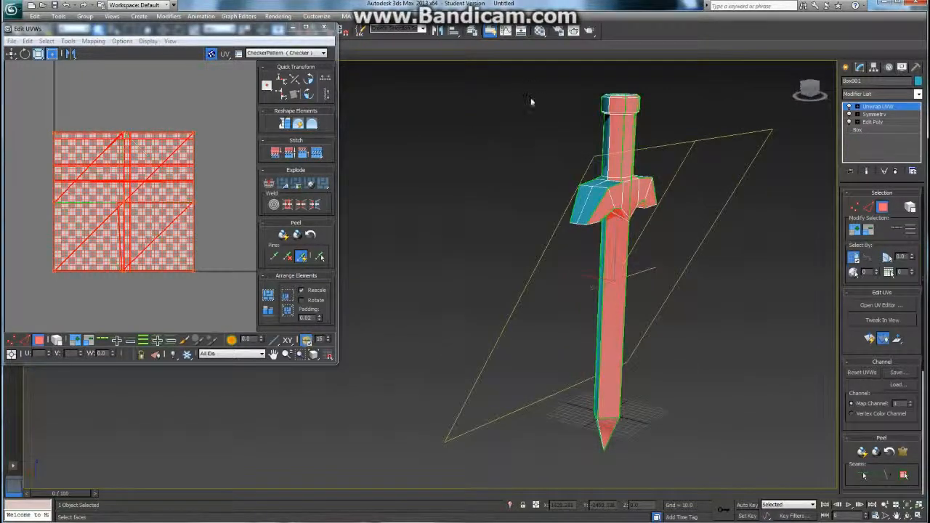
{"action": "left_click_drag", "start_coordinate": [541, 146], "coordinate": [694, 263]}
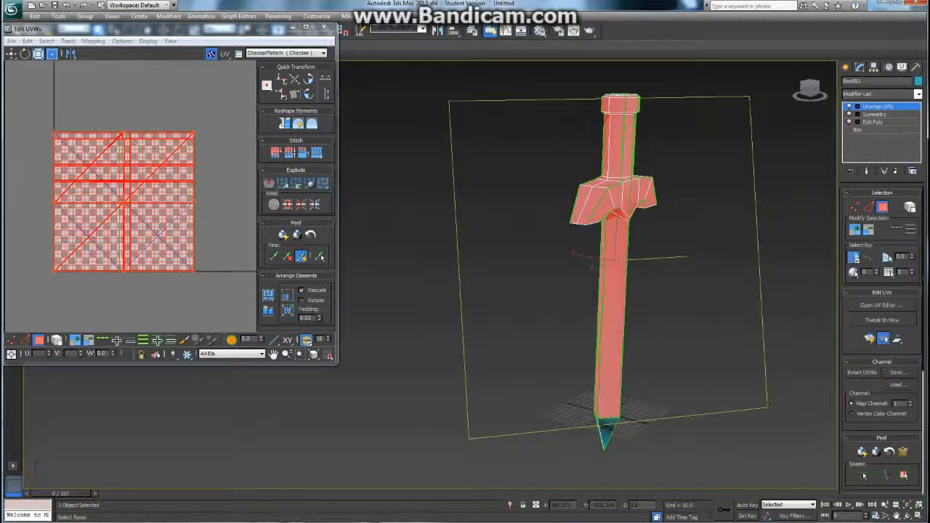
{"action": "middle_click_drag", "start_coordinate": [617, 212], "coordinate": [864, 476], "text": "alt"}
{"action": "middle_click_drag", "start_coordinate": [586, 201], "coordinate": [617, 236], "text": "alt"}
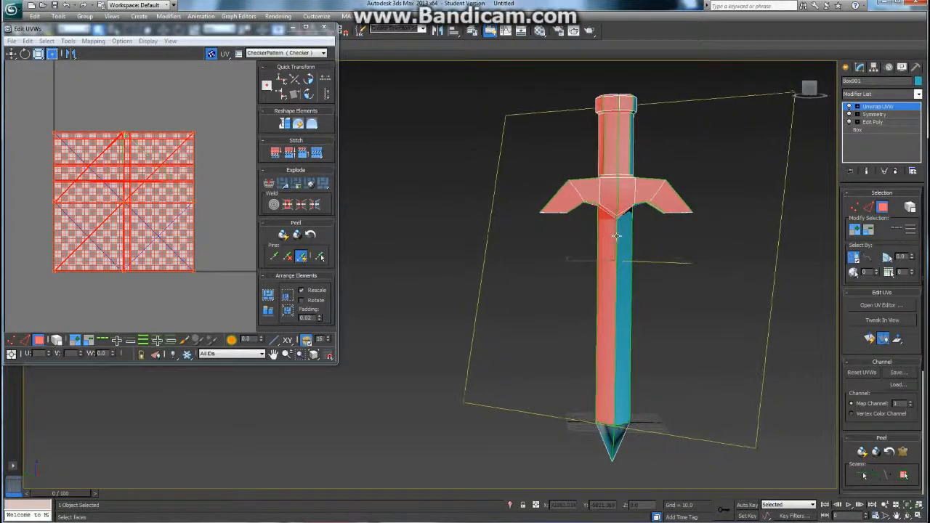
{"action": "left_click_drag", "start_coordinate": [538, 88], "coordinate": [704, 482]}
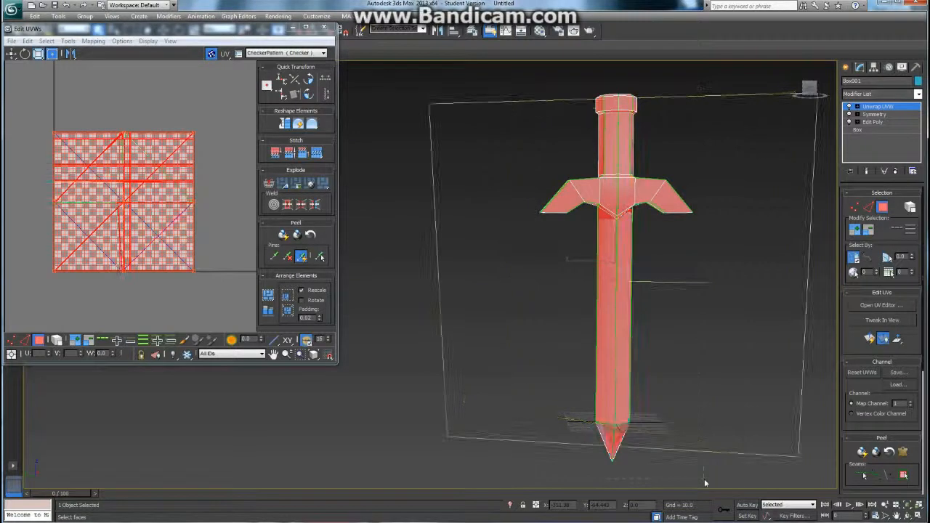
Clear the selection and pick the front faces of the blade, tip and guard centre one by one.
{"action": "left_click", "coordinate": [676, 256]}
{"action": "left_click", "coordinate": [623, 260]}
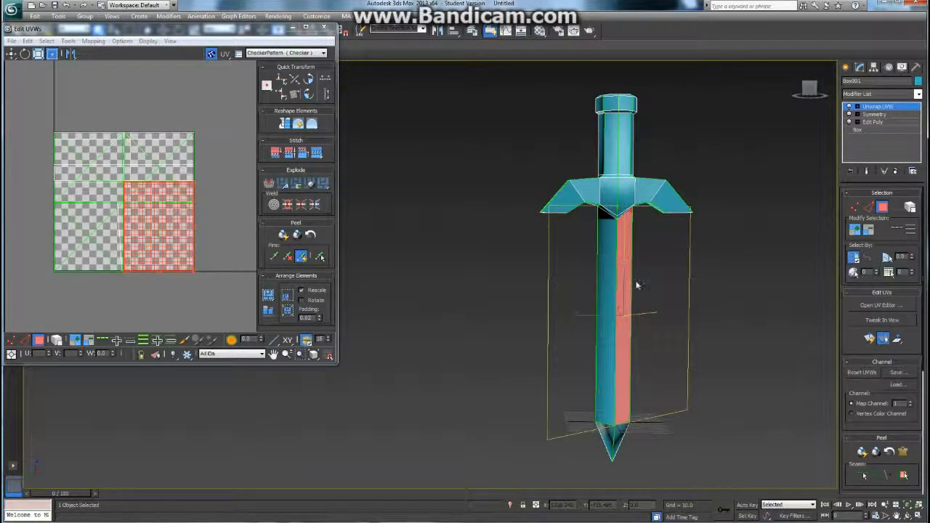
{"action": "left_click", "coordinate": [615, 429], "text": "ctrl"}
{"action": "left_click", "coordinate": [606, 397], "text": "ctrl"}
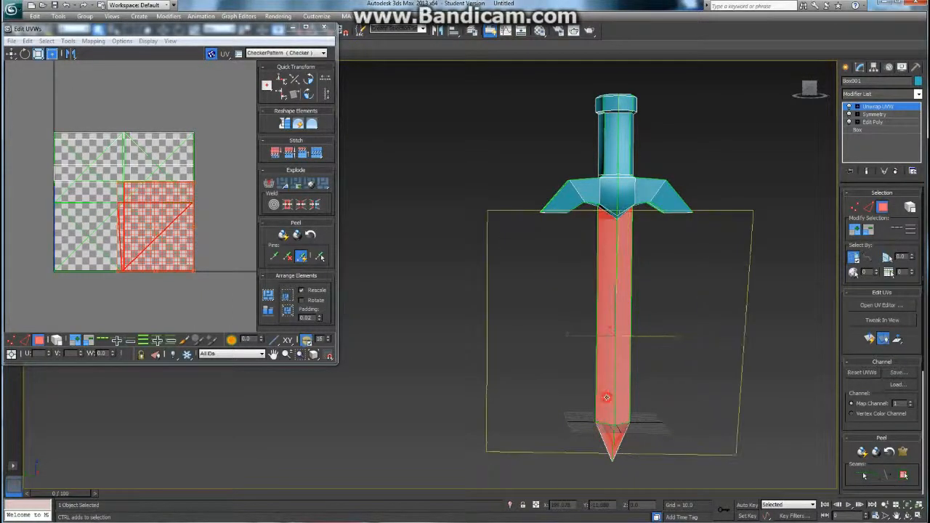
{"action": "left_click", "coordinate": [602, 210], "text": "ctrl"}
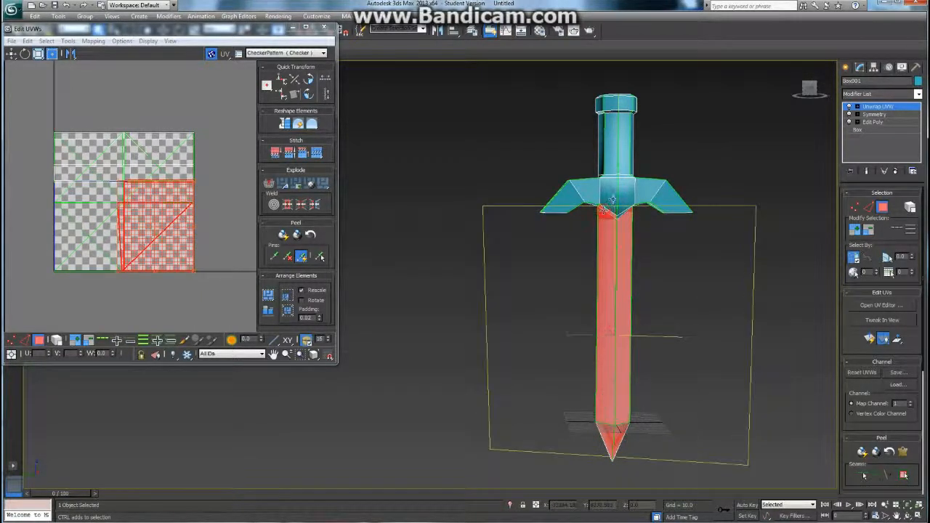
{"action": "left_click", "coordinate": [621, 196], "text": "ctrl"}
{"action": "left_click", "coordinate": [618, 215], "text": "ctrl"}
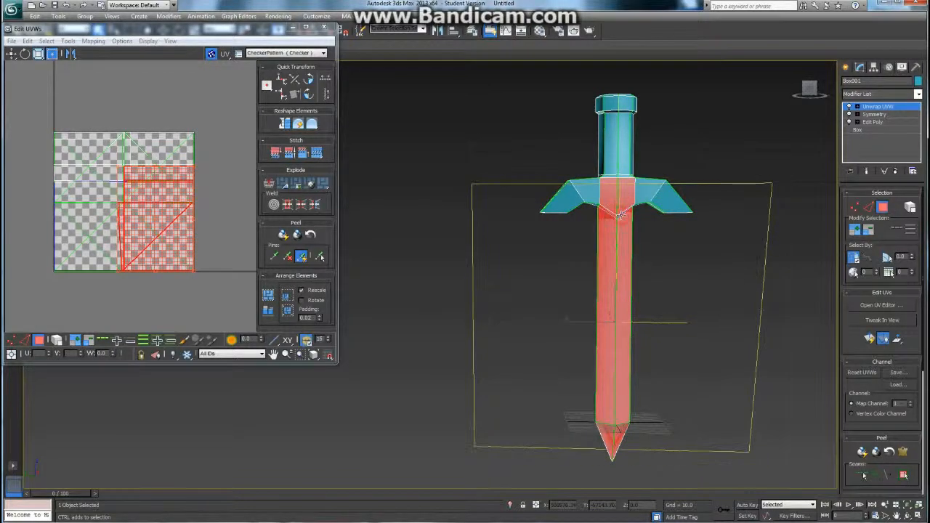
Region-select the sword's front faces and correct the selection under the guard to include only the front row on both wings.
{"action": "left_click_drag", "start_coordinate": [525, 71], "coordinate": [725, 472]}
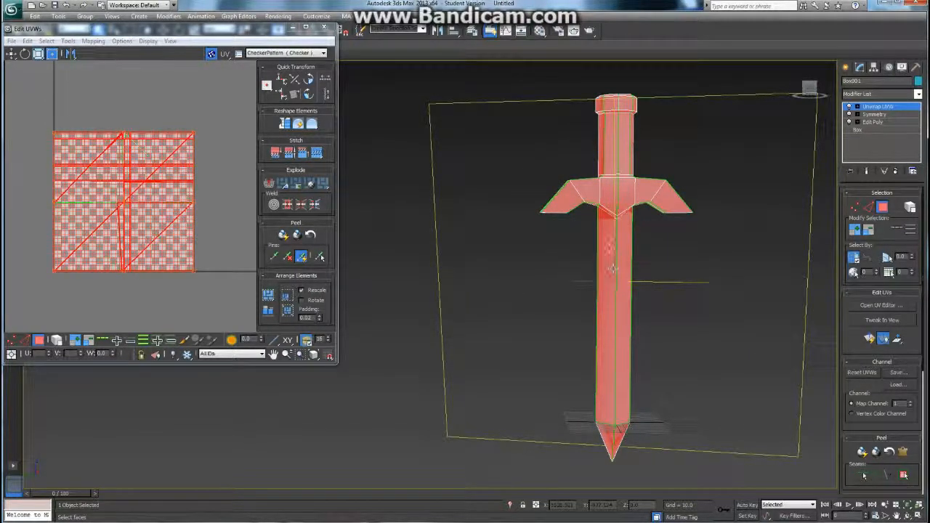
{"action": "middle_click_drag", "start_coordinate": [603, 273], "coordinate": [680, 218], "text": "alt"}
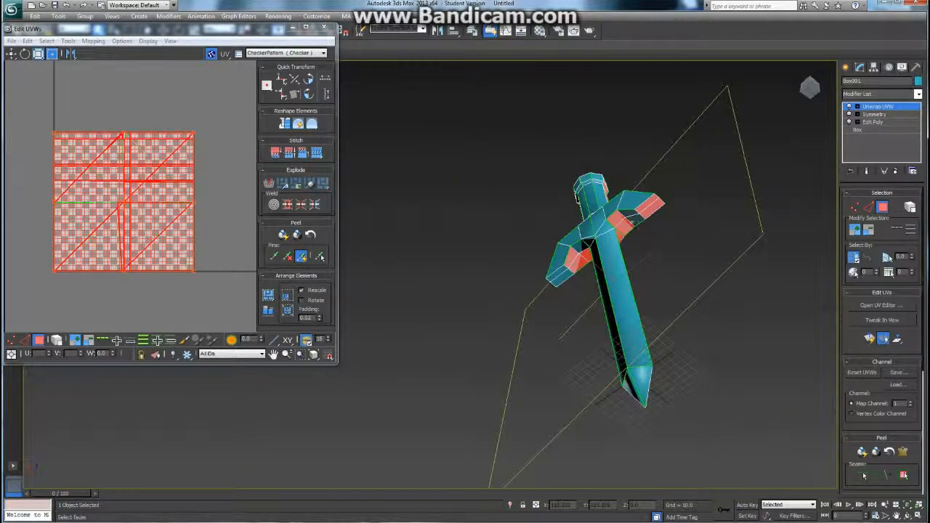
{"action": "left_click", "coordinate": [616, 217], "text": "alt"}
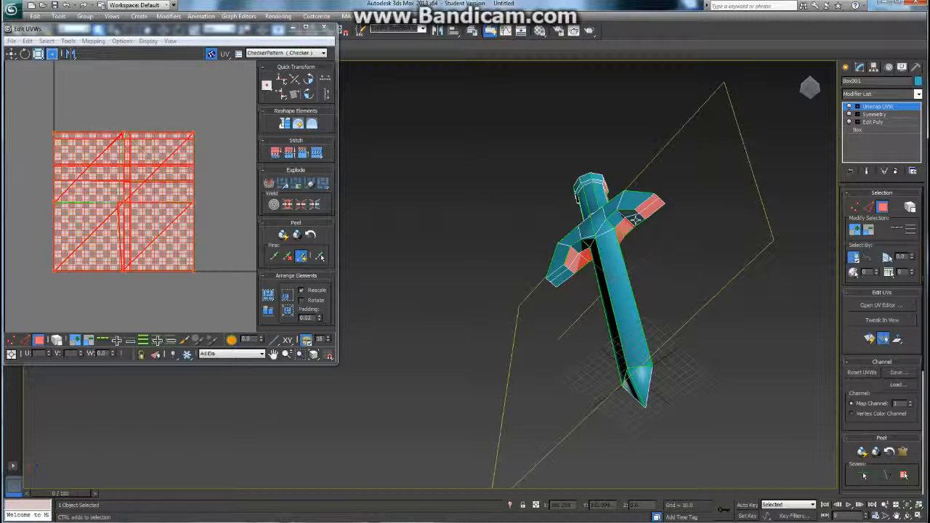
{"action": "left_click", "coordinate": [634, 219], "text": "ctrl"}
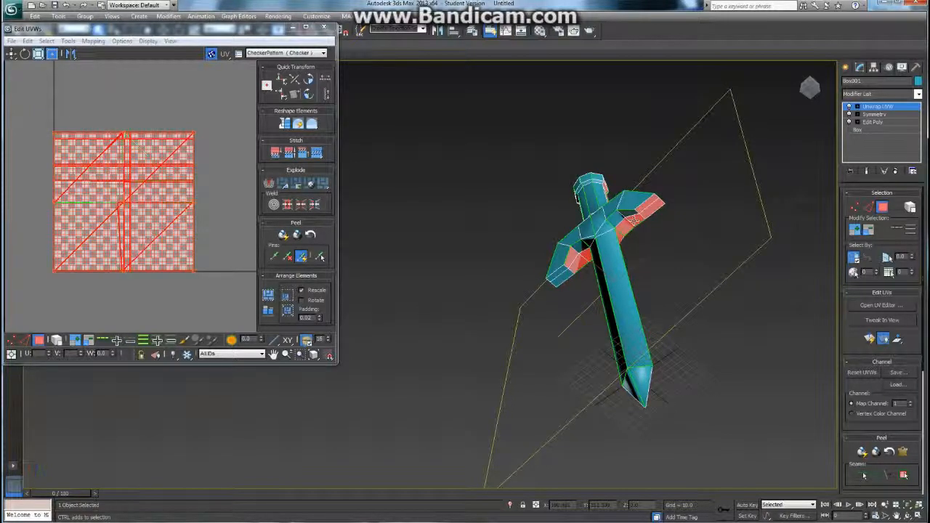
{"action": "middle_click_drag", "start_coordinate": [636, 281], "coordinate": [667, 276], "text": "alt"}
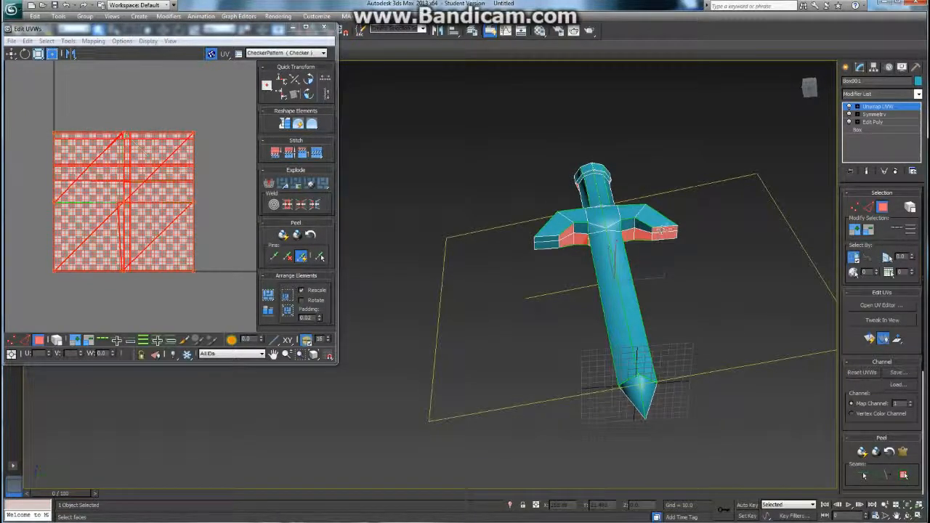
{"action": "left_click", "coordinate": [666, 229], "text": "alt"}
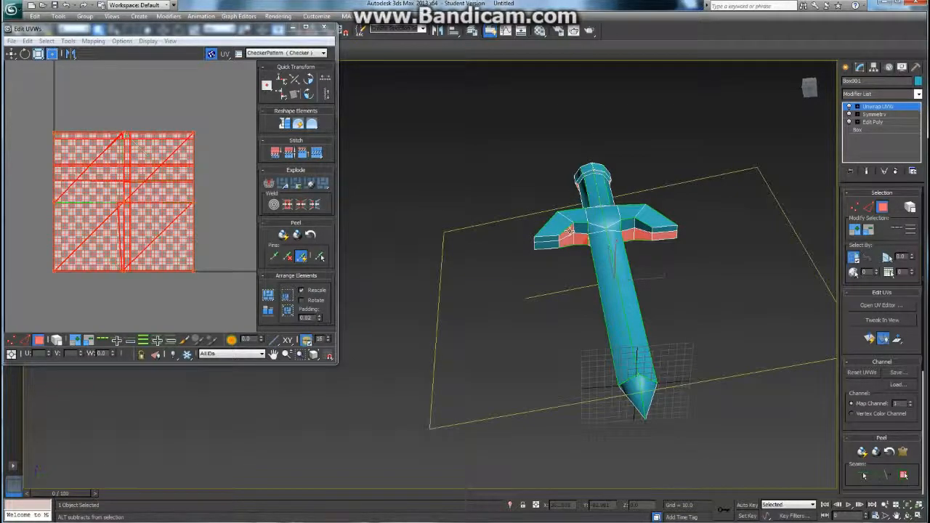
{"action": "left_click", "coordinate": [565, 232], "text": "alt"}
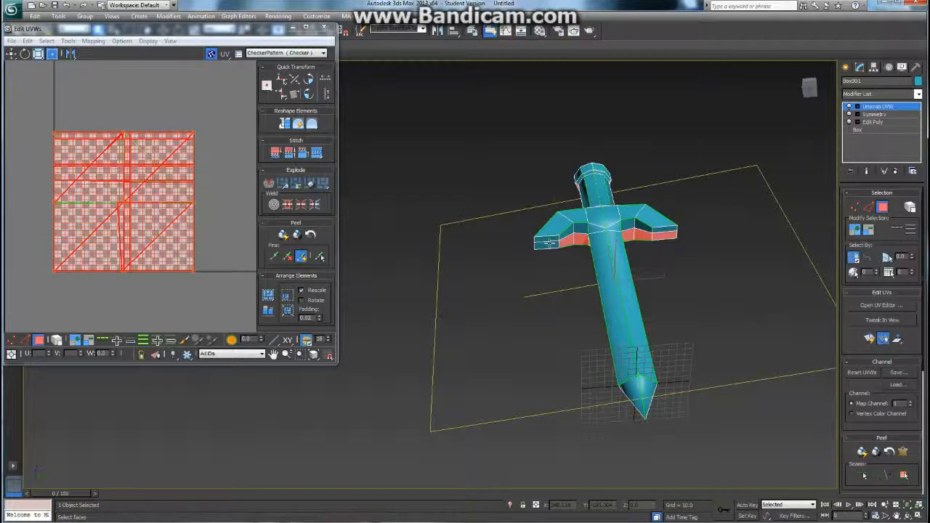
{"action": "left_click", "coordinate": [550, 243], "text": "ctrl"}
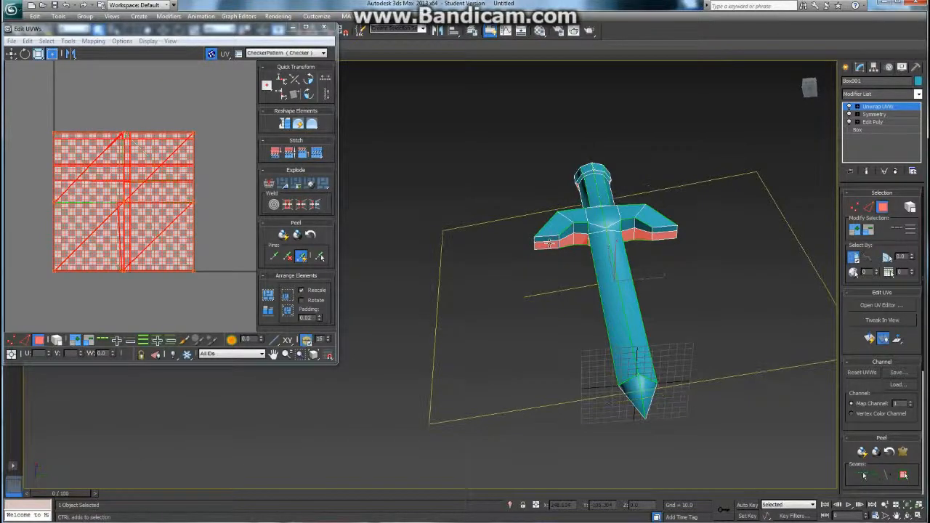
Add the front-row top and end faces of both guard wings to the selection and deselect the rear-row faces.
{"action": "middle_click_drag", "start_coordinate": [556, 253], "coordinate": [574, 225], "text": "alt"}
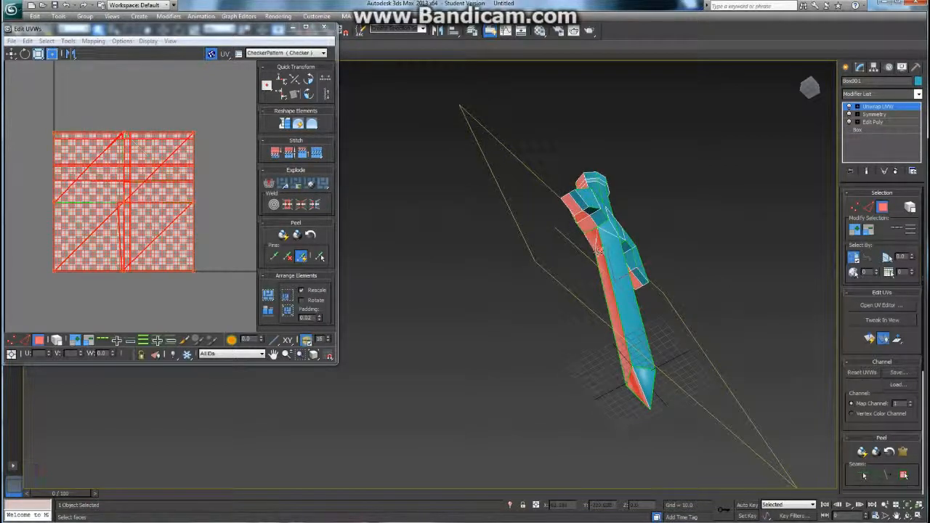
{"action": "middle_click_drag", "start_coordinate": [614, 239], "coordinate": [538, 247], "text": "alt"}
{"action": "middle_click_drag", "start_coordinate": [649, 210], "coordinate": [612, 226], "text": "alt"}
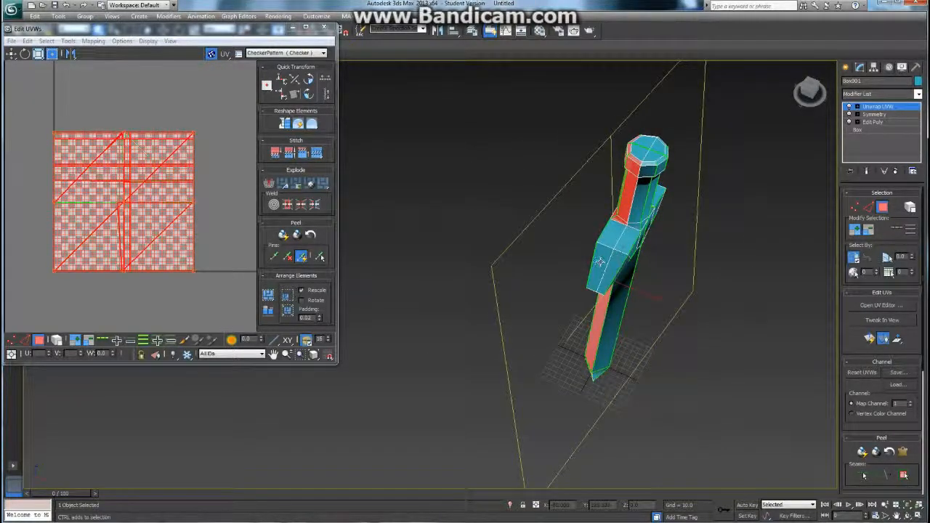
{"action": "left_click", "coordinate": [601, 261], "text": "ctrl"}
{"action": "left_click", "coordinate": [612, 235], "text": "ctrl"}
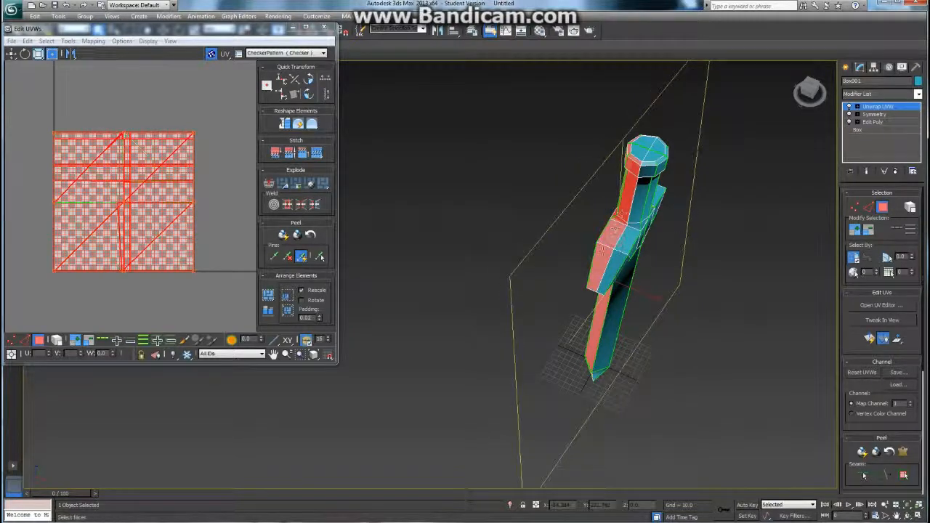
{"action": "middle_click_drag", "start_coordinate": [621, 213], "coordinate": [565, 222], "text": "alt"}
{"action": "left_click", "coordinate": [647, 221], "text": "ctrl"}
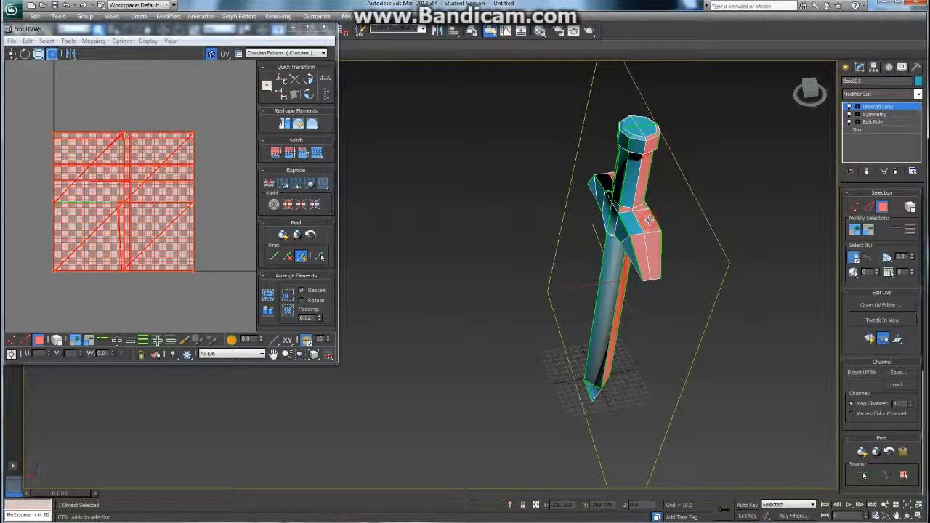
{"action": "left_click", "coordinate": [626, 210], "text": "alt"}
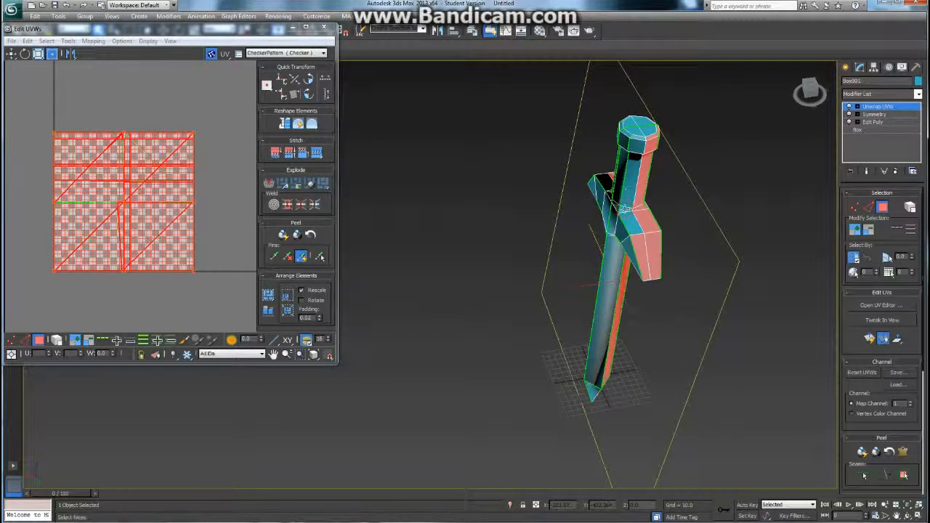
{"action": "middle_click_drag", "start_coordinate": [627, 185], "coordinate": [621, 204]}
{"action": "left_click", "coordinate": [634, 280], "text": "alt"}
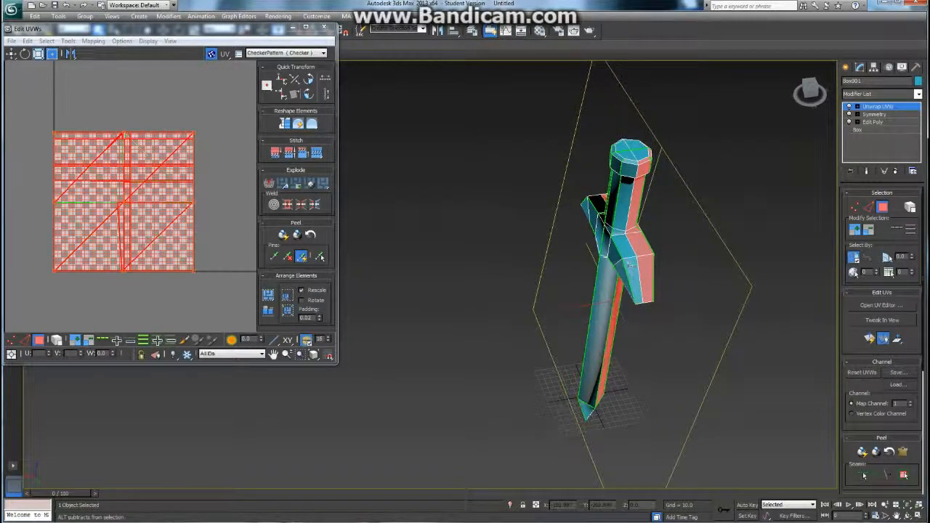
Add the front half of the pommel's top faces to the selection.
{"action": "mouse_move", "coordinate": [616, 271]}
{"action": "middle_mouse_down", "text": "alt"}
{"action": "mouse_move", "coordinate": [645, 217]}
{"action": "mouse_move", "coordinate": [620, 309]}
{"action": "mouse_move", "coordinate": [611, 264]}
{"action": "middle_mouse_up", "text": "alt"}
{"action": "scroll", "coordinate": [605, 261], "scroll_direction": "up", "scroll_amount": 4}
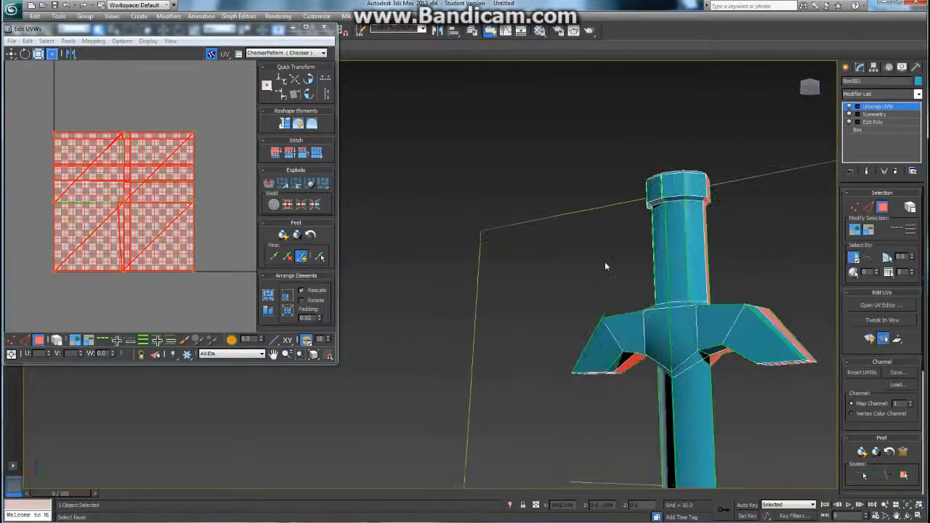
{"action": "middle_click_drag", "start_coordinate": [811, 271], "coordinate": [633, 299]}
{"action": "middle_click_drag", "start_coordinate": [775, 285], "coordinate": [633, 298]}
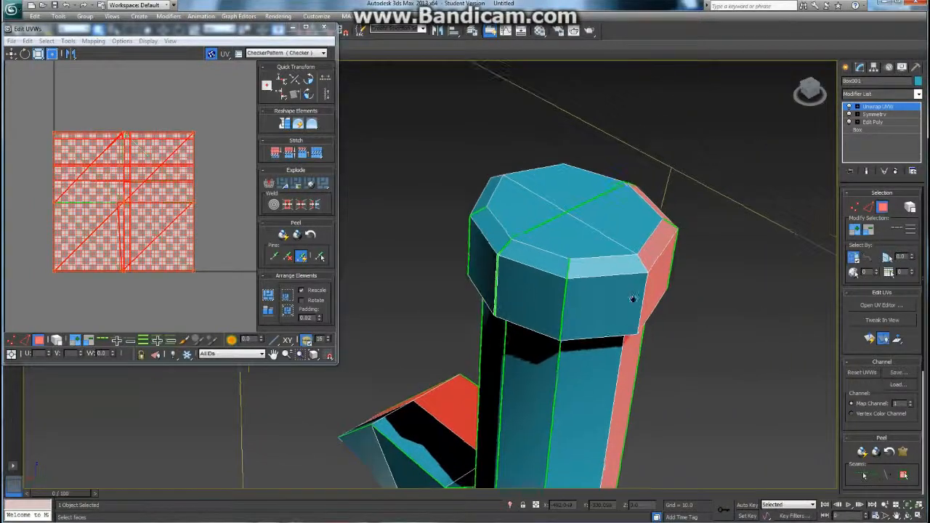
{"action": "left_click", "coordinate": [634, 220], "text": "ctrl"}
{"action": "left_click", "coordinate": [571, 186], "text": "ctrl"}
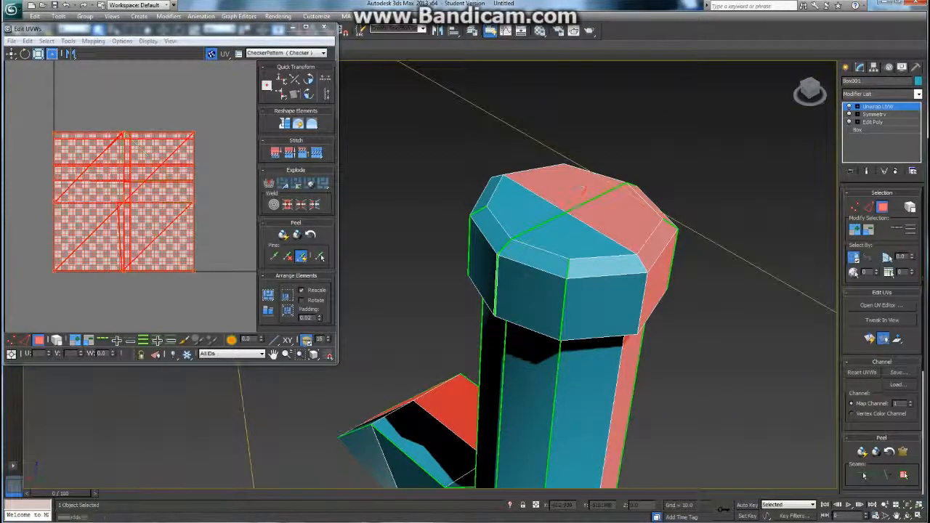
Quick planar-map the selected front faces and move the resulting sword island outside the checkered tile, to its left.
{"action": "middle_click_drag", "start_coordinate": [571, 186], "coordinate": [736, 266], "text": "alt"}
{"action": "scroll", "coordinate": [736, 267], "scroll_direction": "down", "scroll_amount": 7}
{"action": "middle_click_drag", "start_coordinate": [618, 299], "coordinate": [685, 243]}
{"action": "middle_click_drag", "start_coordinate": [685, 243], "coordinate": [656, 261], "text": "alt"}
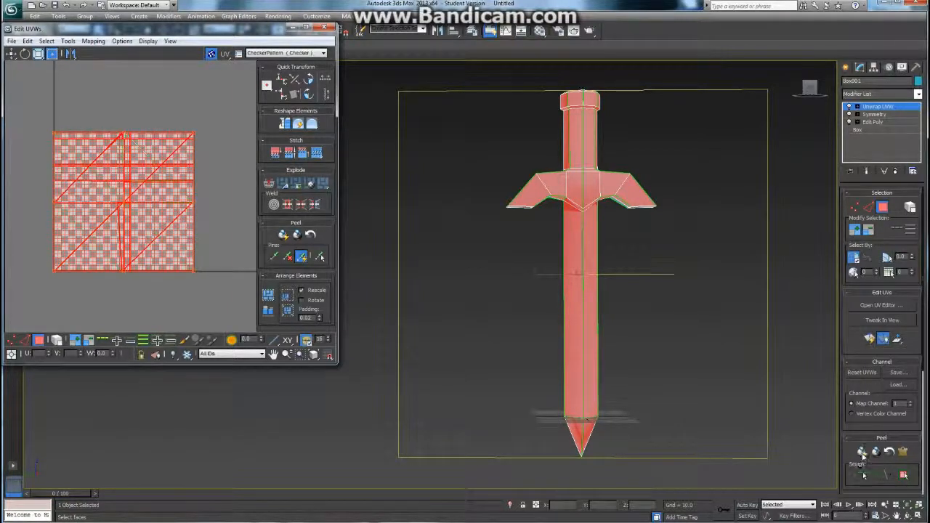
{"action": "left_click", "coordinate": [870, 340]}
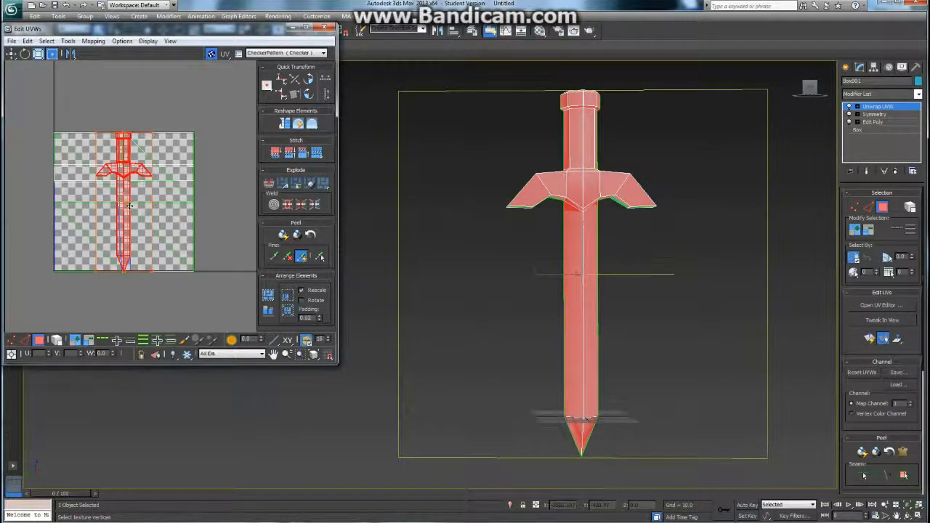
{"action": "middle_click_drag", "start_coordinate": [132, 214], "coordinate": [184, 222]}
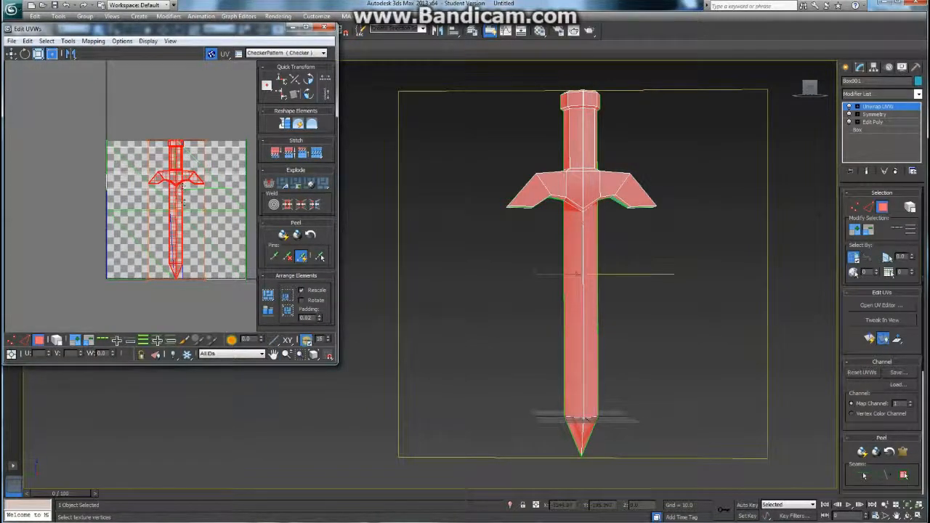
{"action": "left_click_drag", "start_coordinate": [178, 173], "coordinate": [57, 161]}
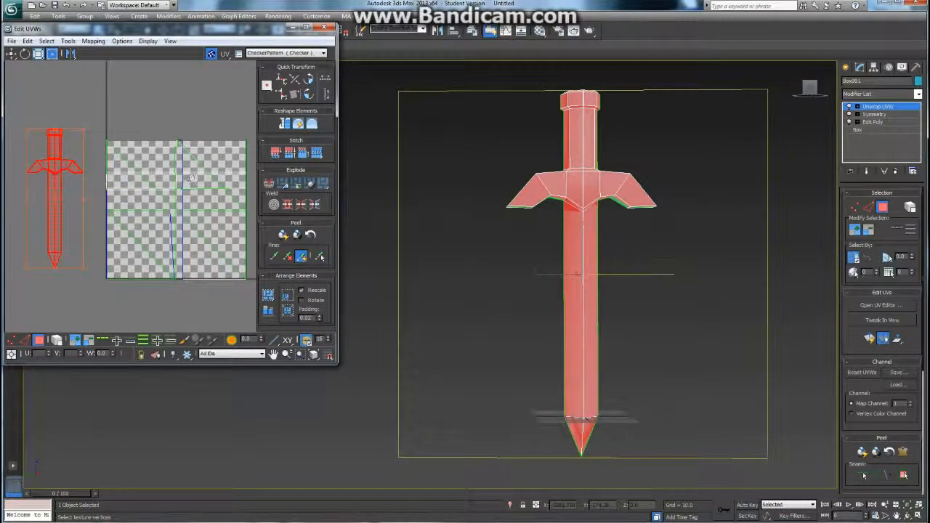
Pick individual faces left in the checkered tile to examine which parts of the sword they belong to.
{"action": "left_click", "coordinate": [193, 184]}
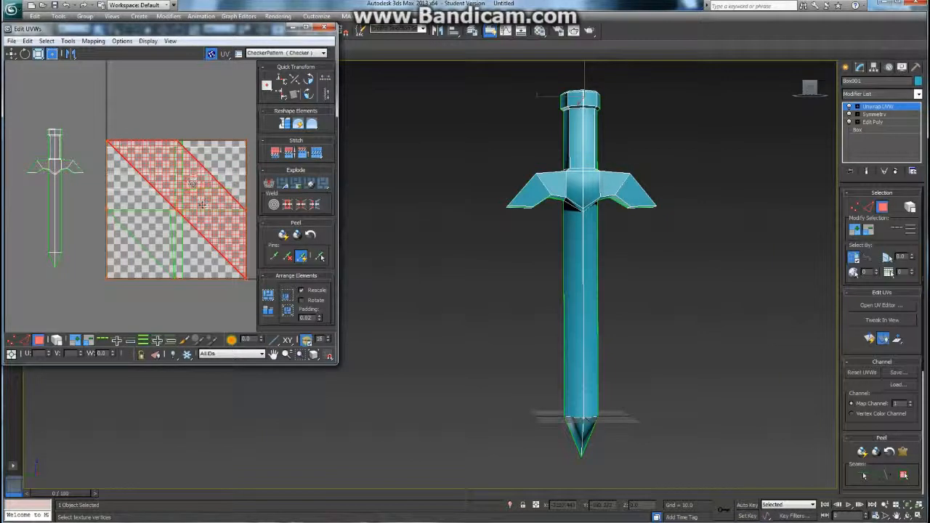
{"action": "middle_click_drag", "start_coordinate": [411, 259], "coordinate": [583, 311], "text": "alt"}
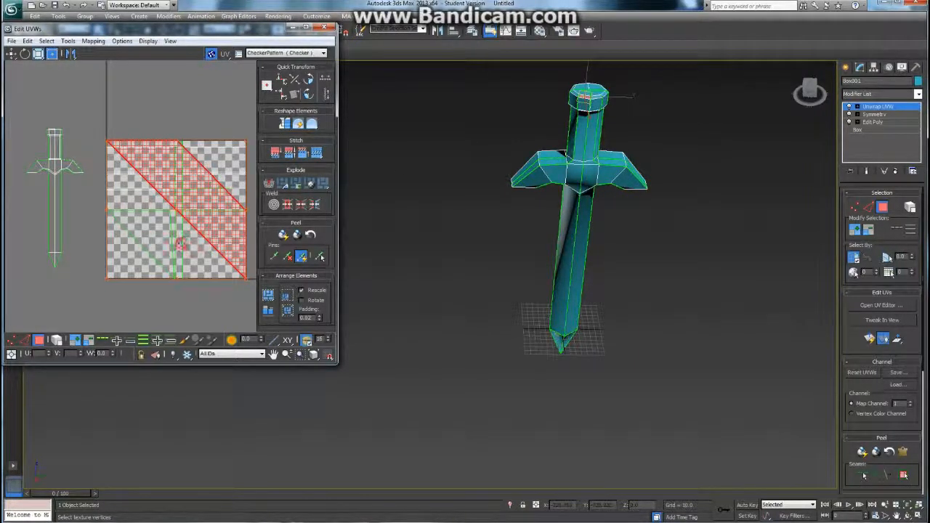
{"action": "left_click", "coordinate": [216, 122]}
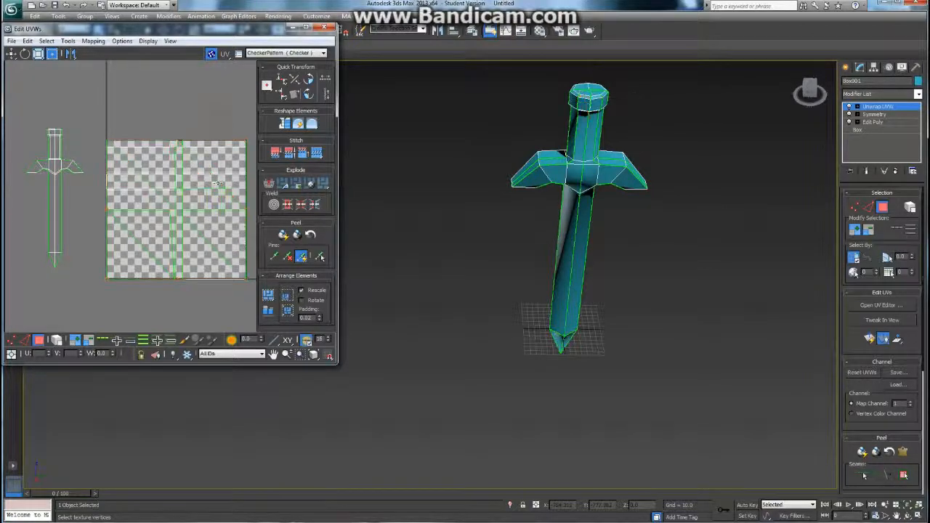
{"action": "left_click", "coordinate": [231, 177]}
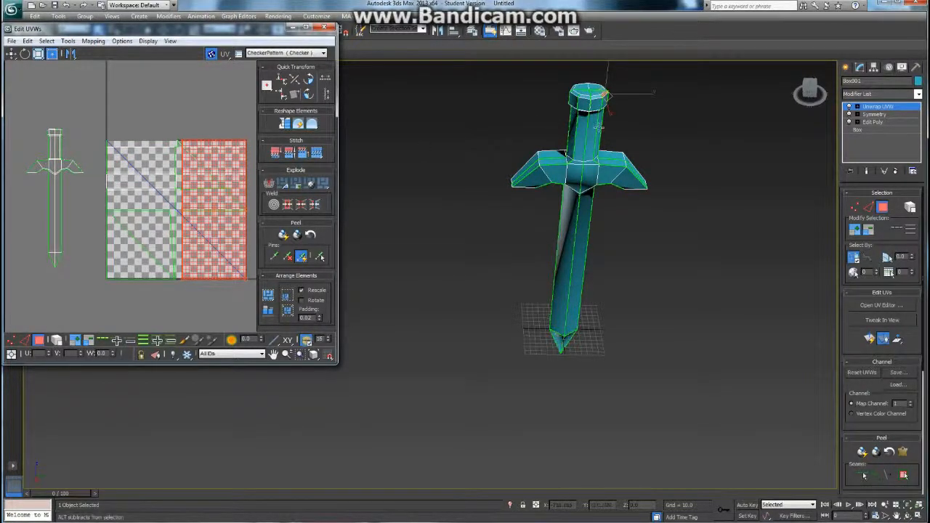
{"action": "middle_click_drag", "start_coordinate": [614, 99], "coordinate": [617, 109], "text": "alt"}
{"action": "left_click", "coordinate": [179, 111]}
{"action": "left_click", "coordinate": [148, 157]}
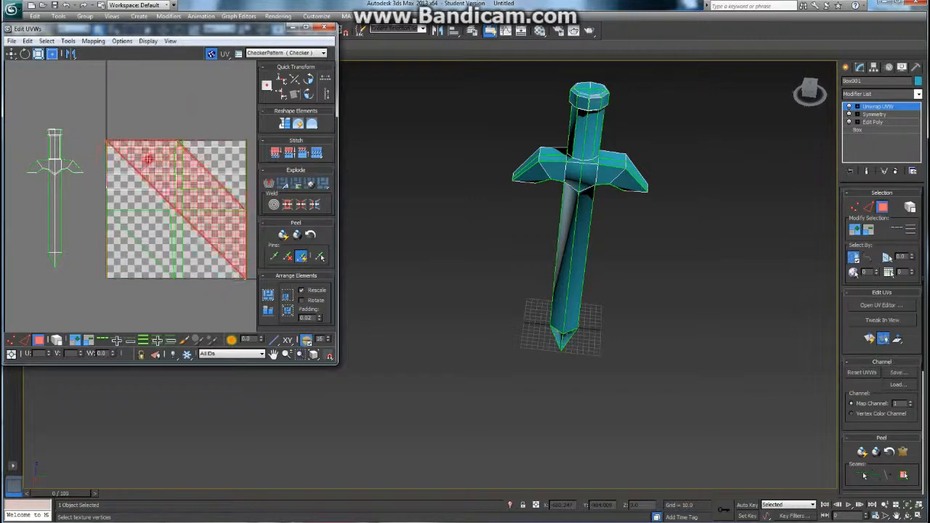
{"action": "middle_click_drag", "start_coordinate": [552, 115], "coordinate": [592, 130], "text": "alt"}
Try picking the faces of the sword's back one by one, starting with the handle, guard centre and one guard wing.
{"action": "left_click", "coordinate": [585, 138]}
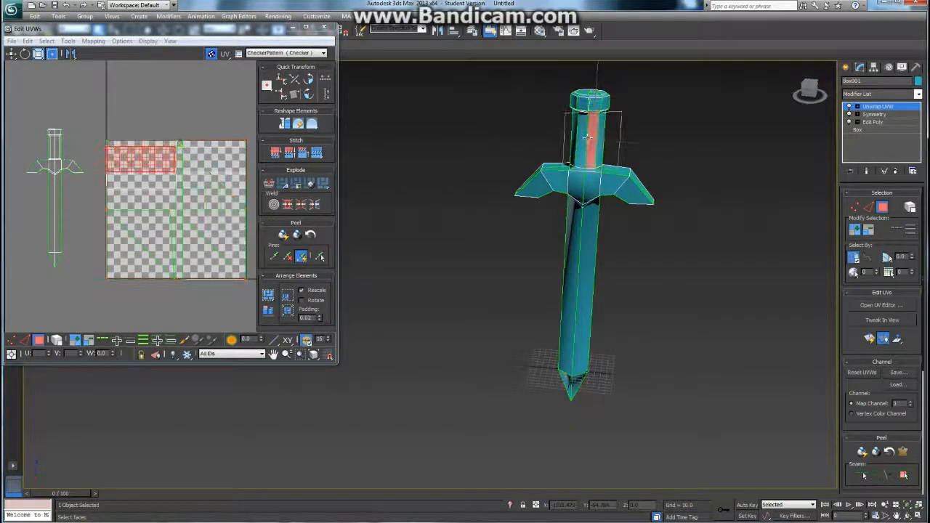
{"action": "left_click", "coordinate": [122, 164]}
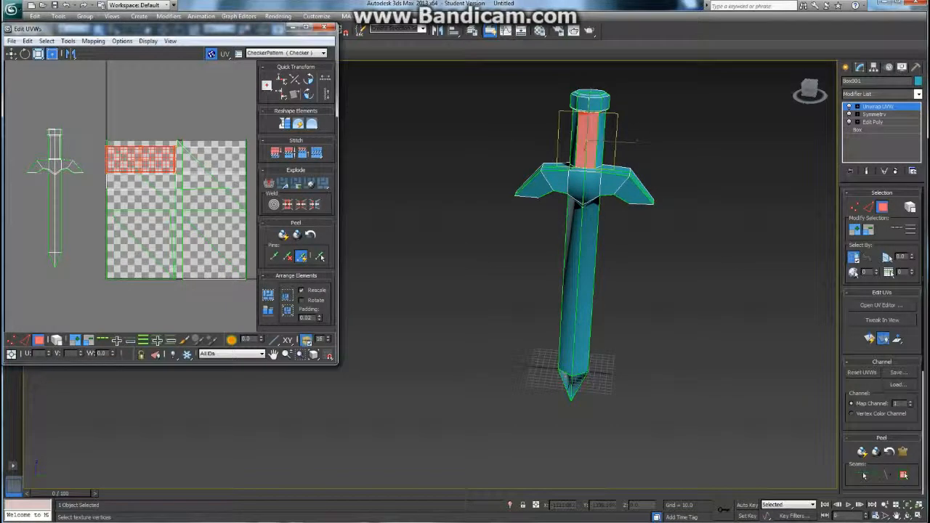
{"action": "left_click", "coordinate": [590, 187], "text": "ctrl"}
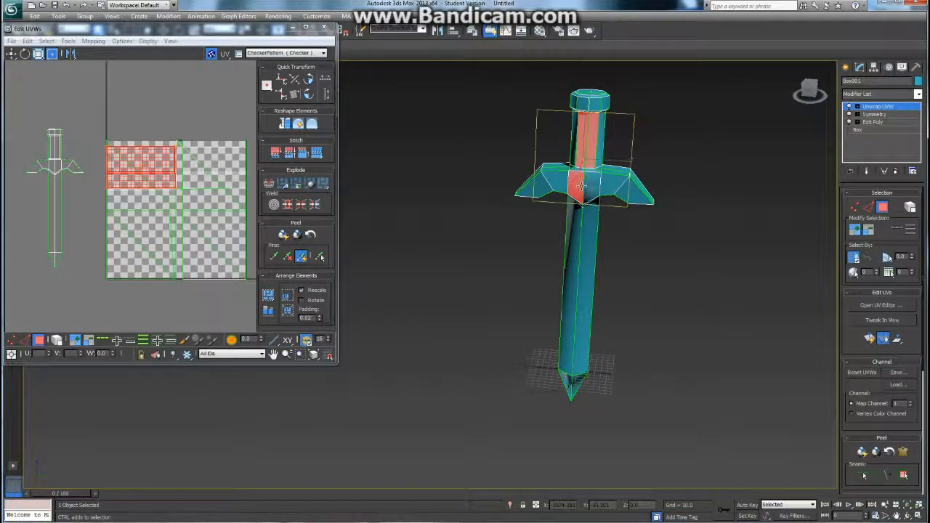
{"action": "left_click", "coordinate": [612, 189], "text": "ctrl"}
{"action": "left_click", "coordinate": [632, 195], "text": "ctrl"}
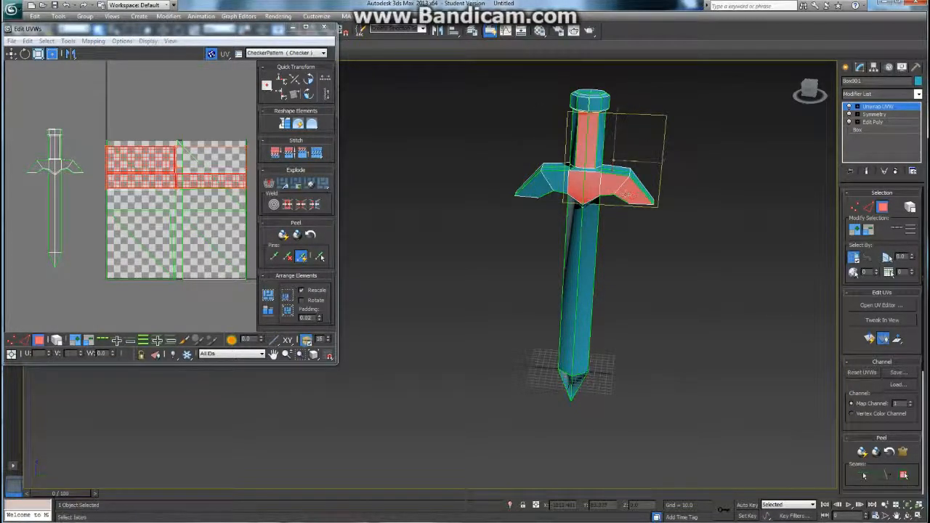
Try region-selecting the whole sword from its back side, and clear that selection.
{"action": "middle_click_drag", "start_coordinate": [565, 206], "coordinate": [572, 197], "text": "alt"}
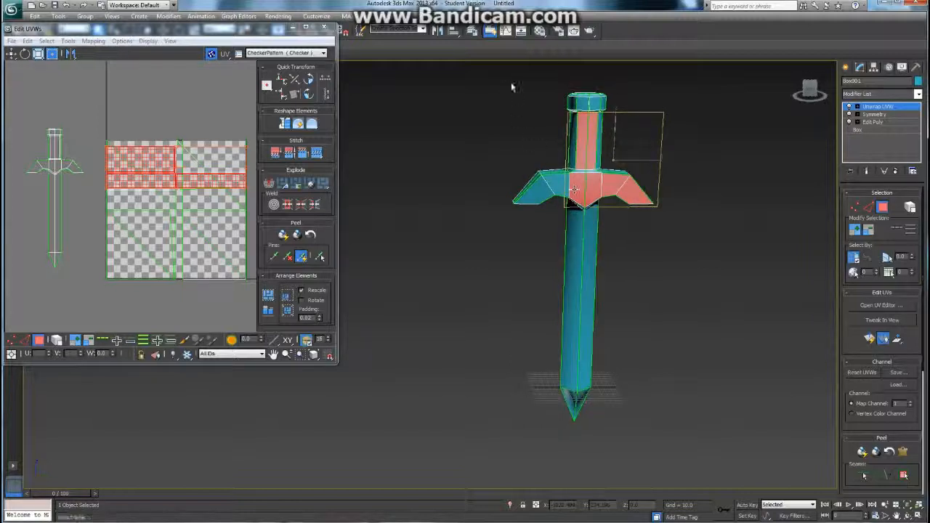
{"action": "middle_click_drag", "start_coordinate": [515, 136], "coordinate": [513, 125], "text": "alt"}
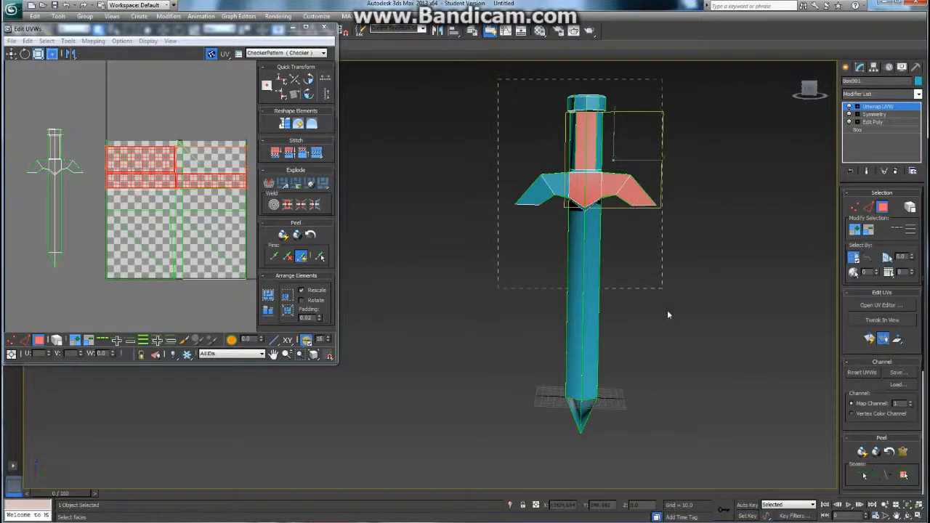
{"action": "left_click_drag", "start_coordinate": [667, 314], "coordinate": [695, 449]}
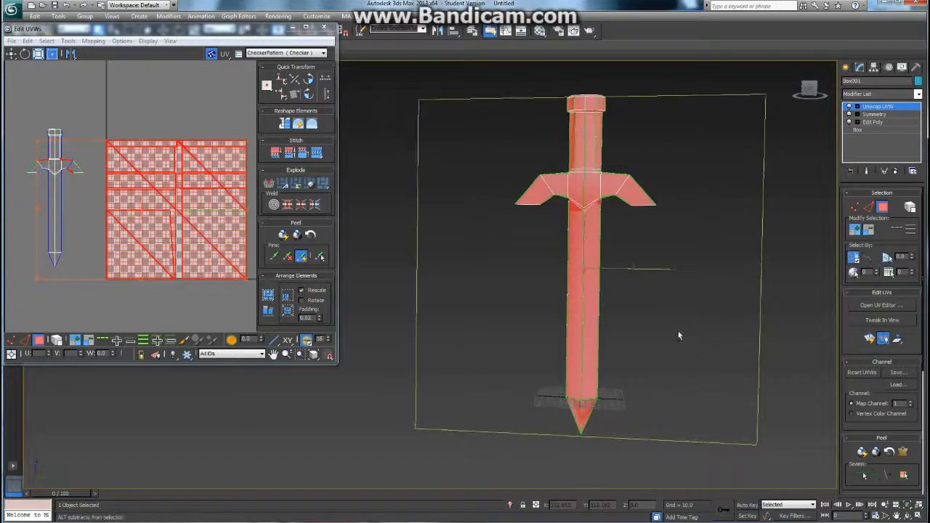
{"action": "mouse_move", "coordinate": [679, 336]}
{"action": "middle_mouse_down", "text": "alt"}
{"action": "mouse_move", "coordinate": [601, 329]}
{"action": "mouse_move", "coordinate": [548, 334]}
{"action": "mouse_move", "coordinate": [547, 348]}
{"action": "mouse_move", "coordinate": [669, 340]}
{"action": "mouse_move", "coordinate": [674, 328]}
{"action": "middle_mouse_up", "text": "alt"}
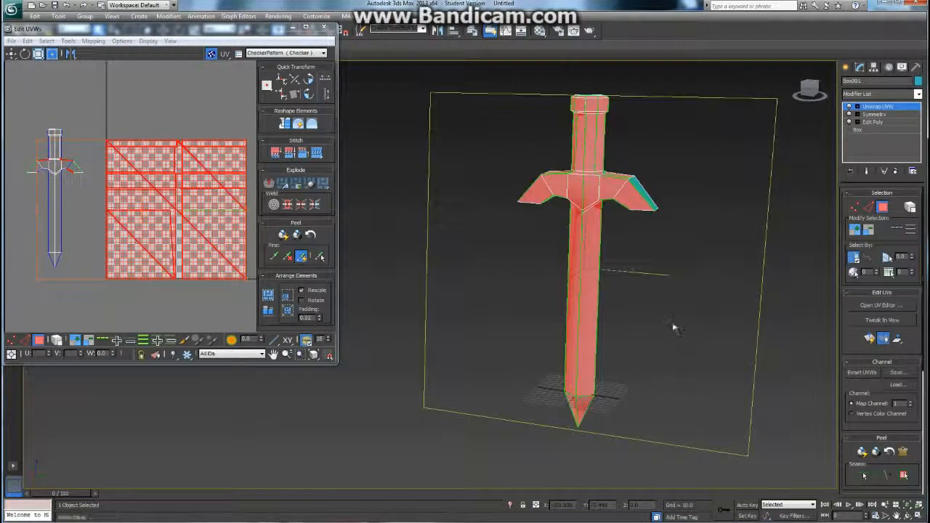
{"action": "left_click", "coordinate": [673, 328]}
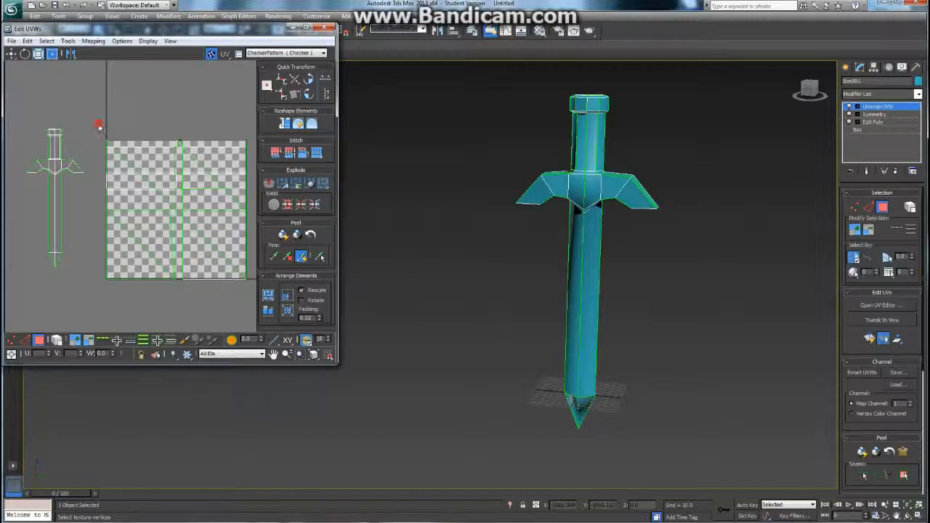
Region-select all the unmapped faces in the checkered tile and quick planar-map them as the sword's back half.
{"action": "left_click_drag", "start_coordinate": [235, 271], "coordinate": [237, 275]}
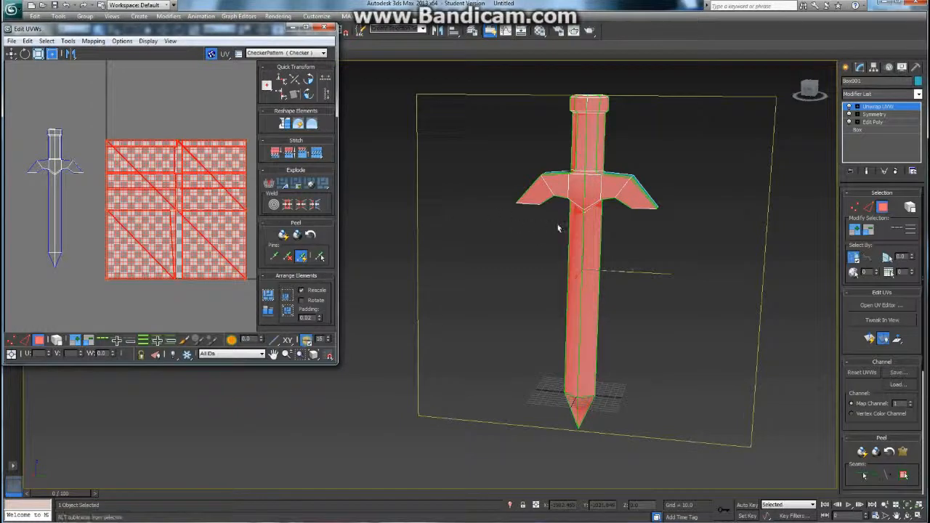
{"action": "middle_click_drag", "start_coordinate": [560, 228], "coordinate": [548, 164], "text": "alt"}
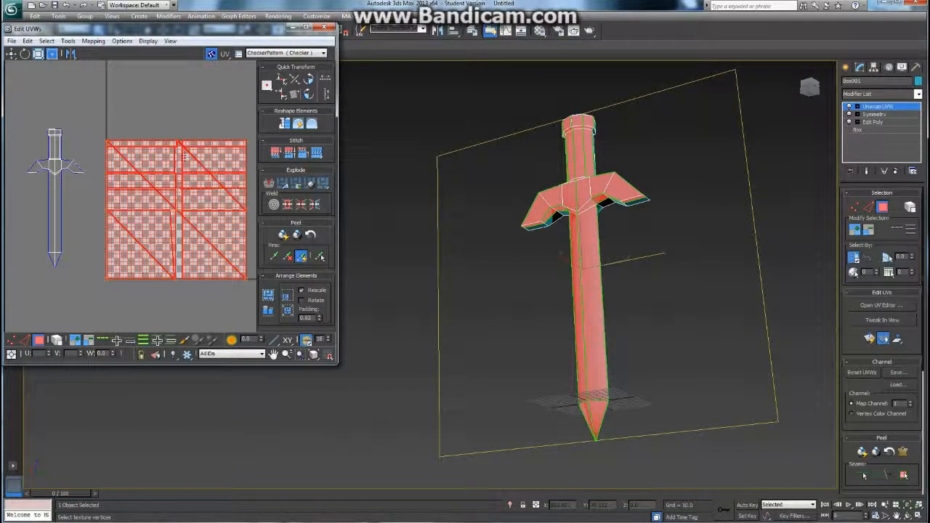
{"action": "middle_click_drag", "start_coordinate": [484, 232], "coordinate": [523, 276], "text": "alt"}
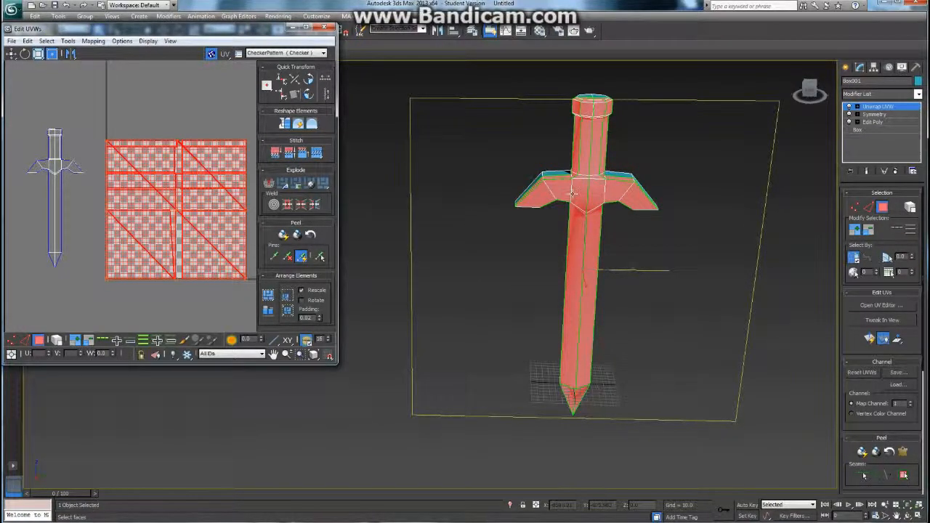
{"action": "middle_click_drag", "start_coordinate": [572, 196], "coordinate": [468, 180], "text": "alt"}
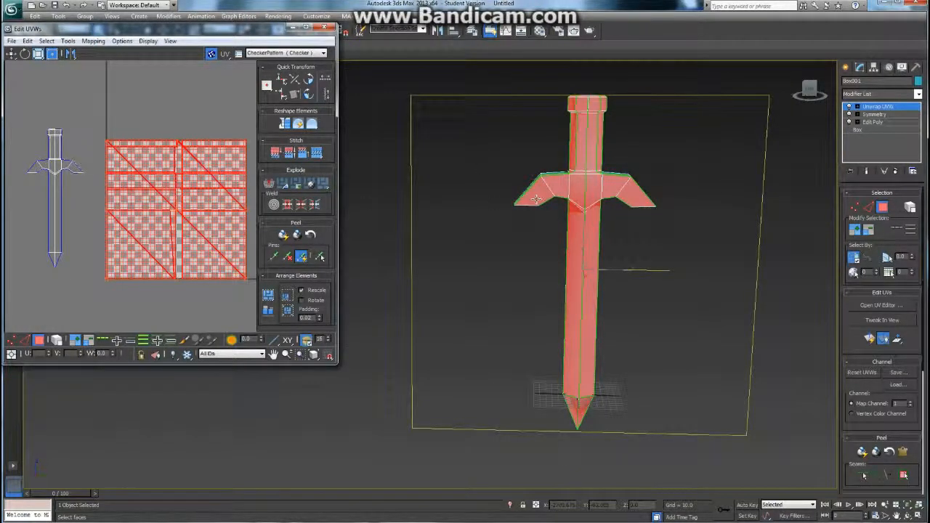
{"action": "left_click", "coordinate": [869, 338]}
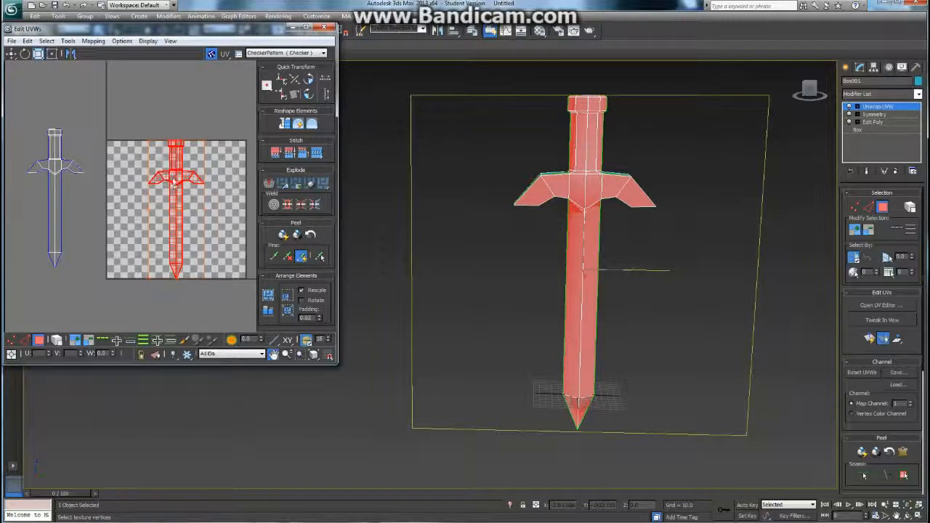
Move the back-half island next to the front-half island and clear the selection.
{"action": "middle_click_drag", "start_coordinate": [169, 180], "coordinate": [203, 178]}
{"action": "left_click_drag", "start_coordinate": [210, 167], "coordinate": [151, 166]}
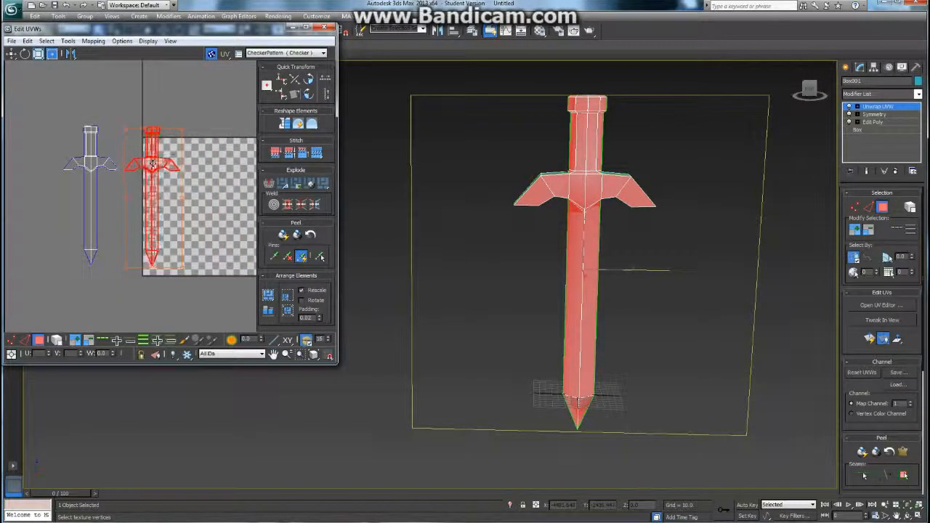
{"action": "left_click", "coordinate": [211, 128]}
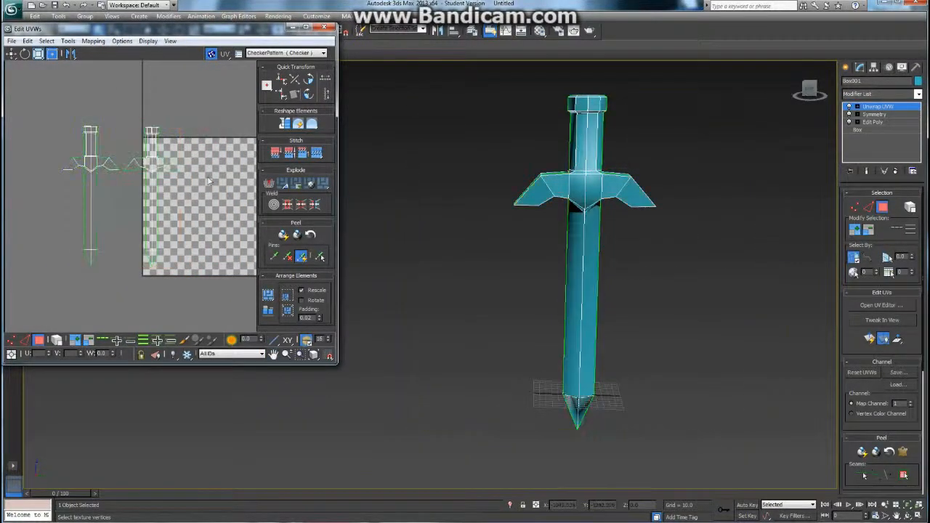
{"action": "middle_click_drag", "start_coordinate": [211, 129], "coordinate": [185, 131]}
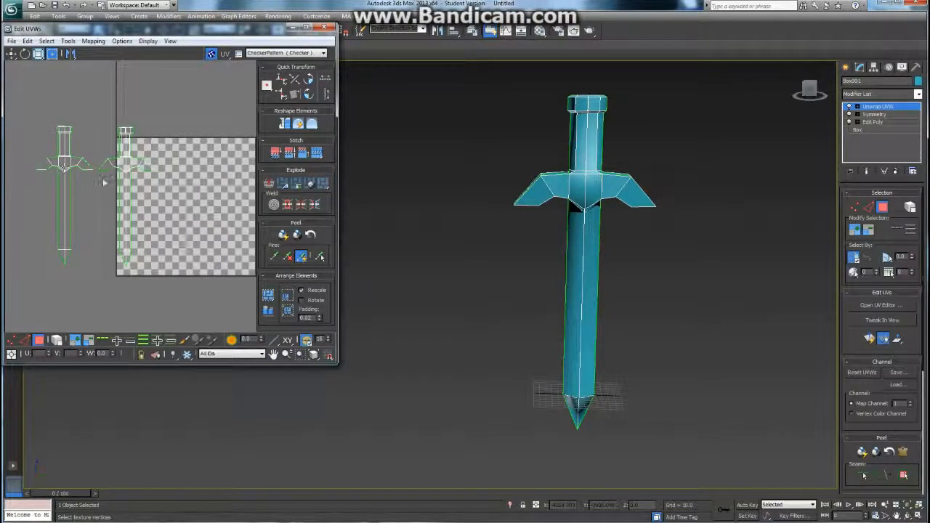
Select the narrow top face of one guard wing and examine how it is laid out in its UV island.
{"action": "middle_click_drag", "start_coordinate": [99, 182], "coordinate": [124, 189]}
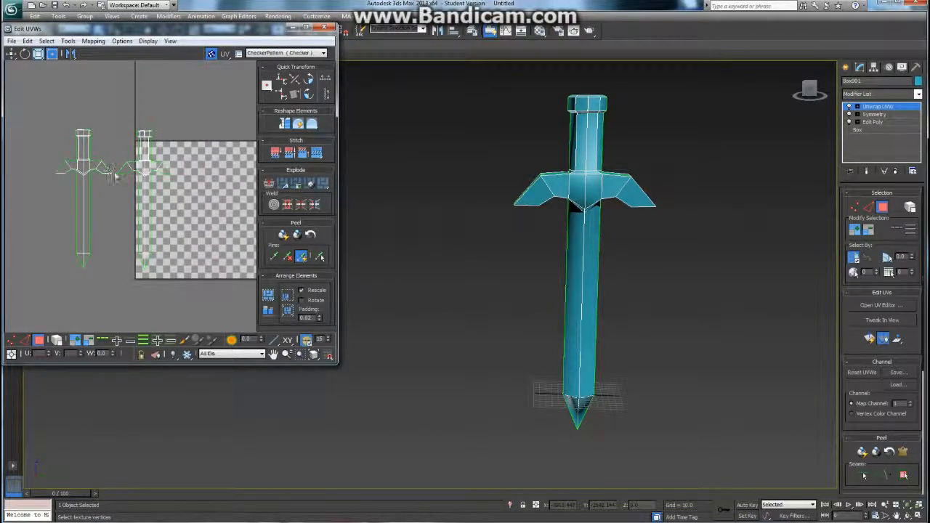
{"action": "middle_click_drag", "start_coordinate": [518, 213], "coordinate": [552, 255]}
{"action": "scroll", "coordinate": [536, 228], "scroll_direction": "up", "scroll_amount": 3}
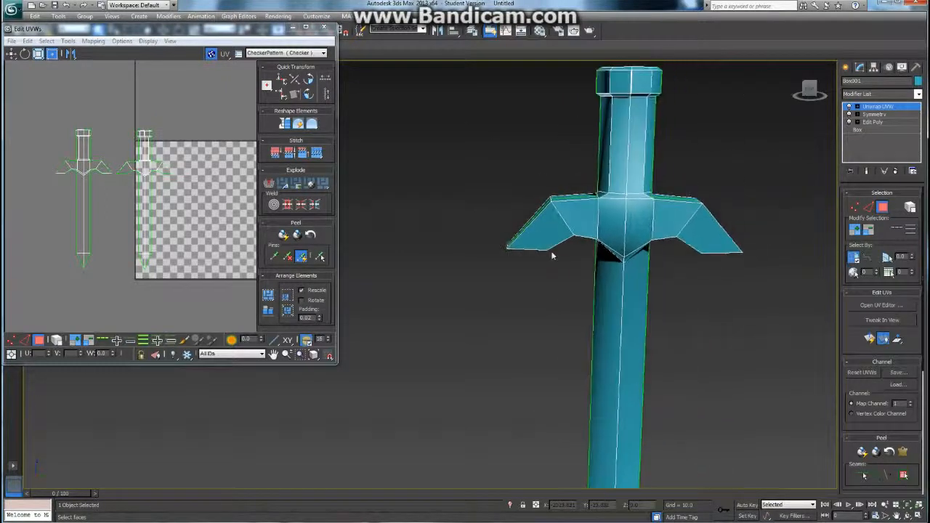
{"action": "scroll", "coordinate": [552, 256], "scroll_direction": "up", "scroll_amount": 3}
{"action": "middle_click_drag", "start_coordinate": [574, 225], "coordinate": [508, 270]}
{"action": "middle_click_drag", "start_coordinate": [632, 239], "coordinate": [656, 247], "text": "alt"}
{"action": "left_click", "coordinate": [647, 236]}
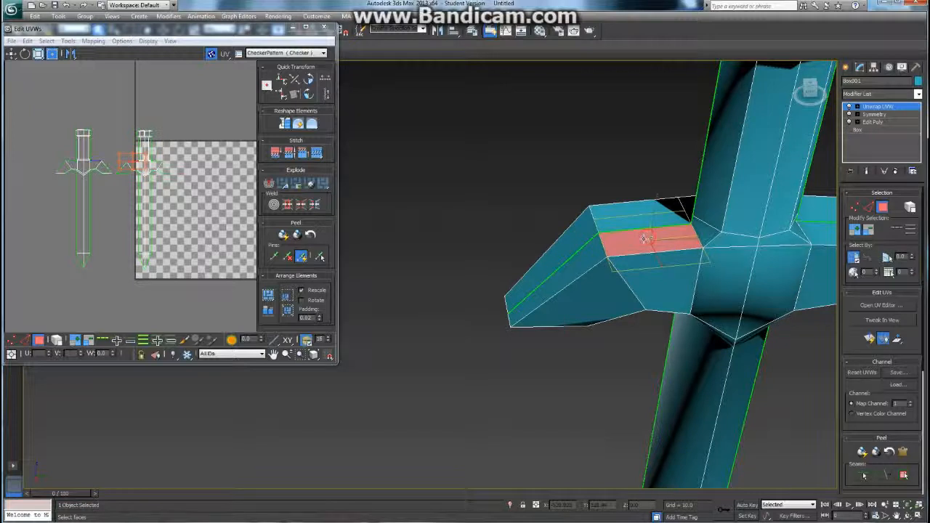
{"action": "scroll", "coordinate": [142, 191], "scroll_direction": "up", "scroll_amount": 5}
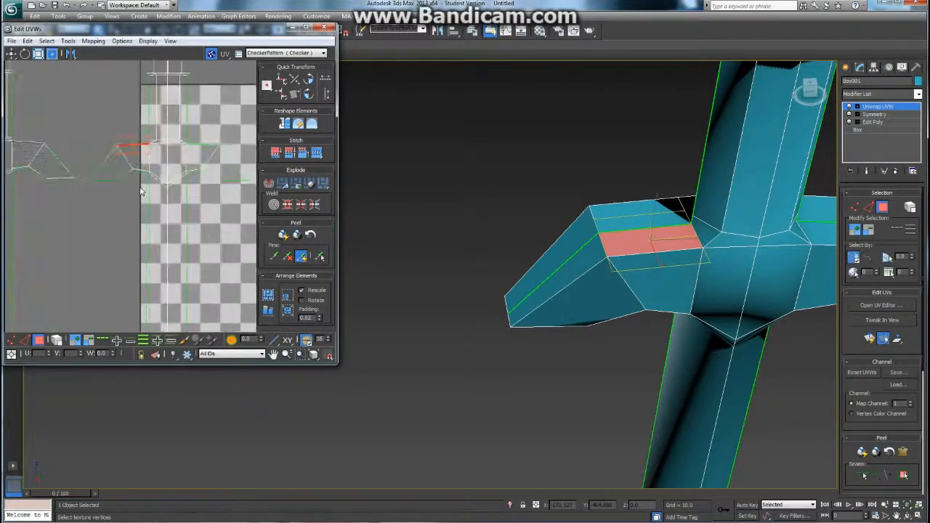
{"action": "scroll", "coordinate": [140, 181], "scroll_direction": "up", "scroll_amount": 3}
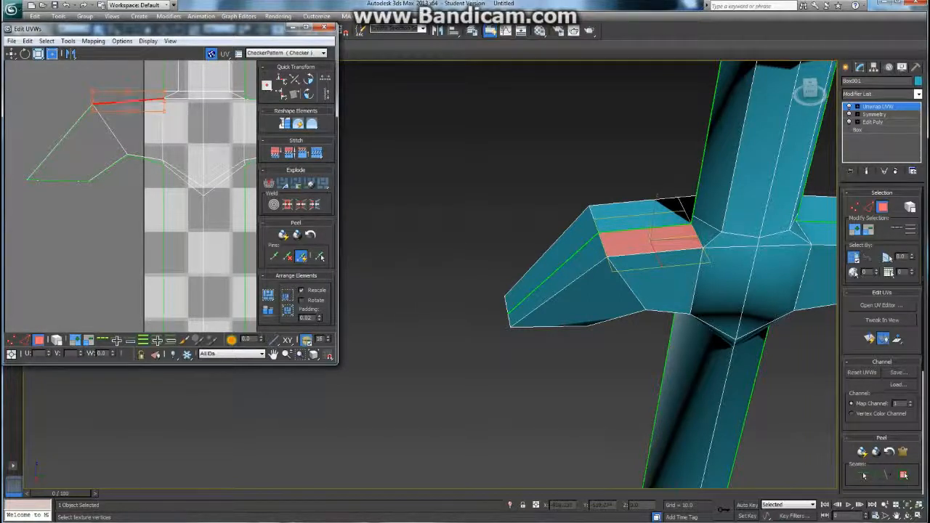
{"action": "mouse_move", "coordinate": [660, 235]}
{"action": "middle_mouse_down", "text": "alt"}
{"action": "mouse_move", "coordinate": [656, 207]}
{"action": "mouse_move", "coordinate": [670, 232]}
{"action": "middle_mouse_up", "text": "alt"}
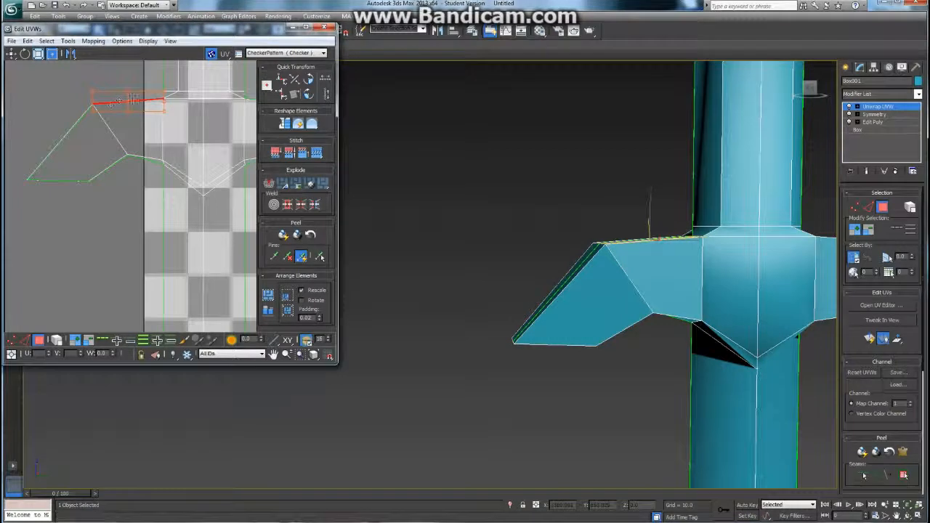
{"action": "middle_click_drag", "start_coordinate": [641, 227], "coordinate": [651, 279], "text": "alt"}
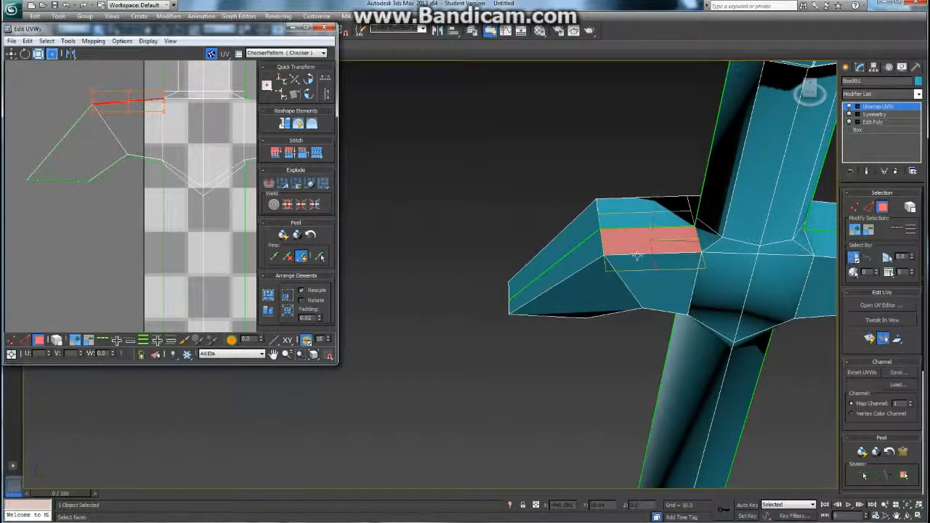
Select all faces of both sword islands and move them together off the checkered tile into the empty space beside it.
{"action": "scroll", "coordinate": [121, 163], "scroll_direction": "down", "scroll_amount": 5}
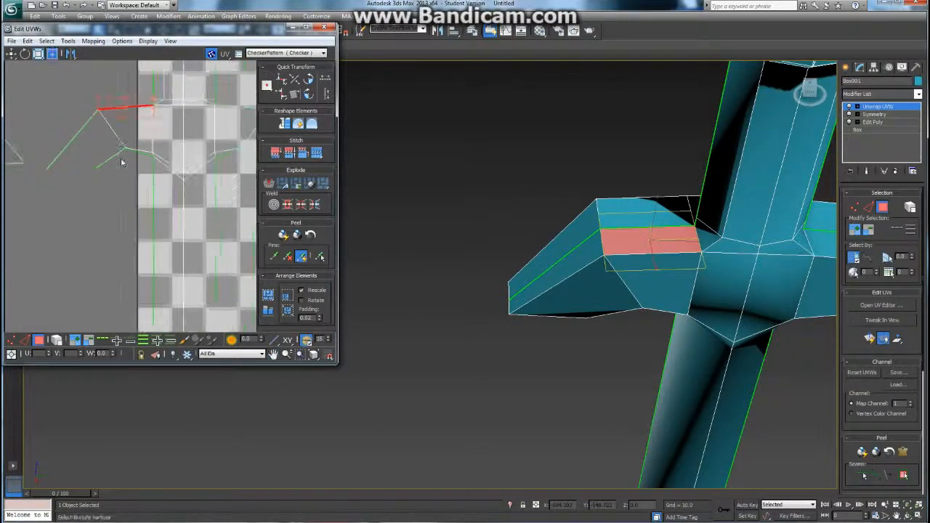
{"action": "scroll", "coordinate": [121, 162], "scroll_direction": "down", "scroll_amount": 4}
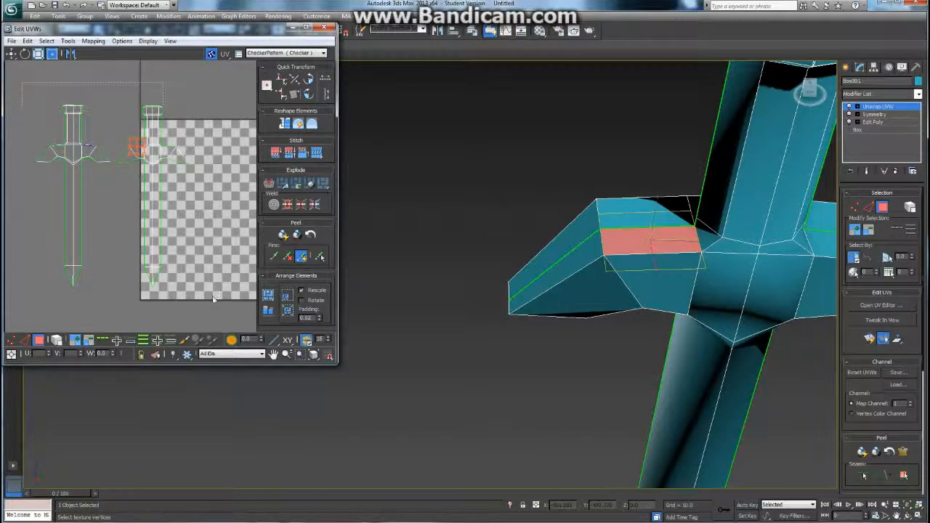
{"action": "key", "text": "ctrl+a"}
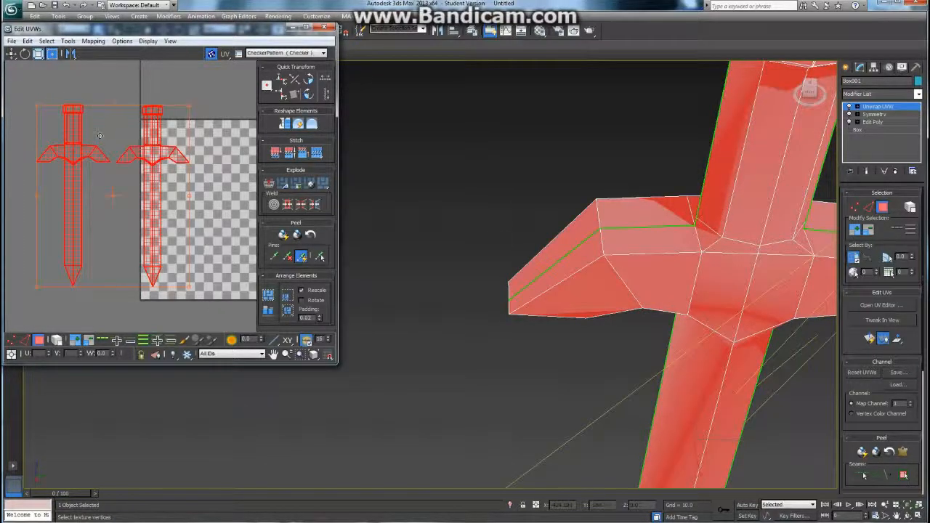
{"action": "left_click", "coordinate": [59, 87]}
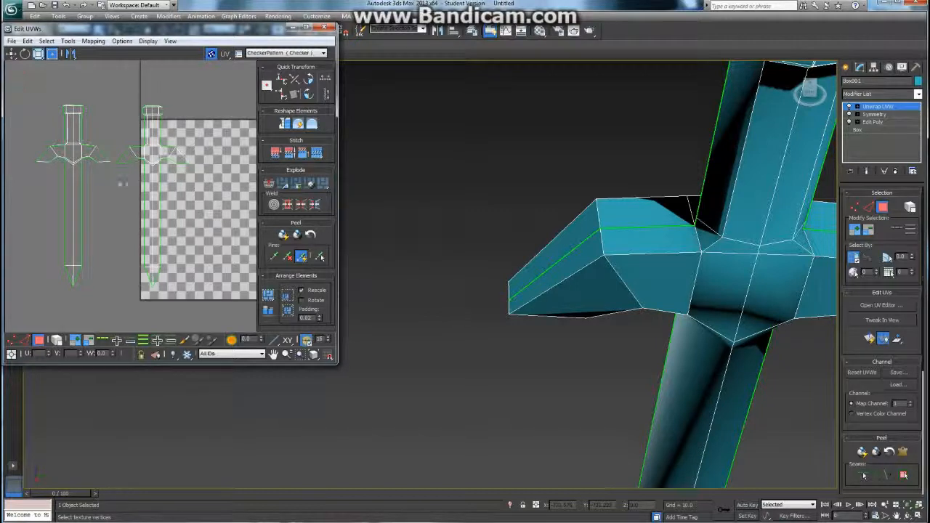
{"action": "key", "text": "ctrl+a"}
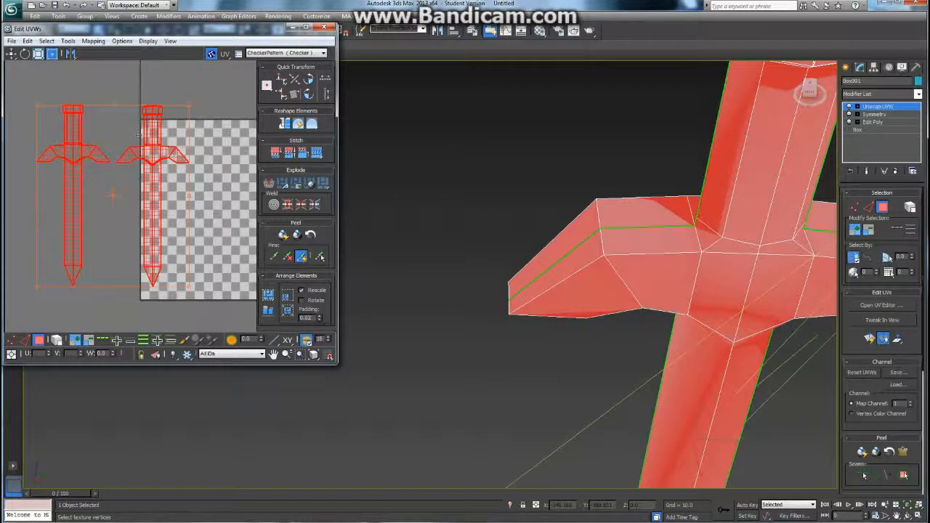
{"action": "scroll", "coordinate": [156, 213], "scroll_direction": "down", "scroll_amount": 3}
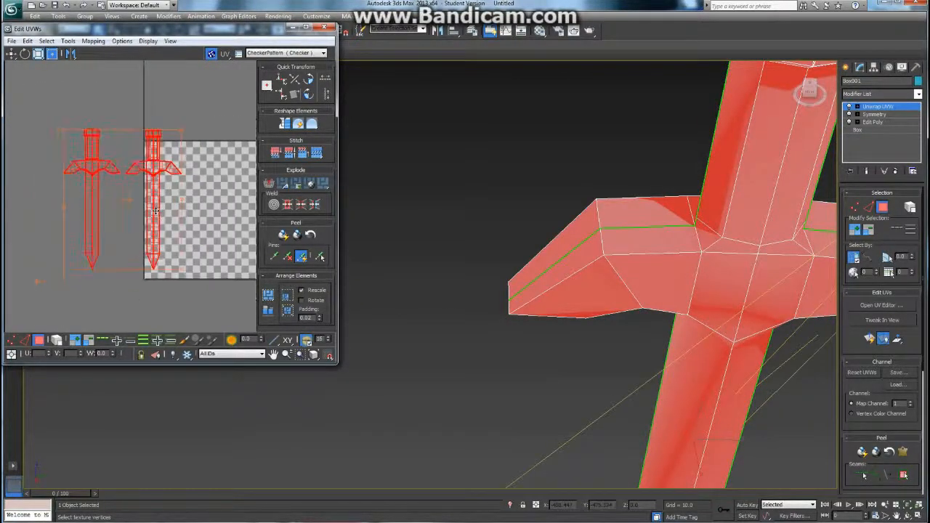
{"action": "left_click_drag", "start_coordinate": [142, 167], "coordinate": [85, 158]}
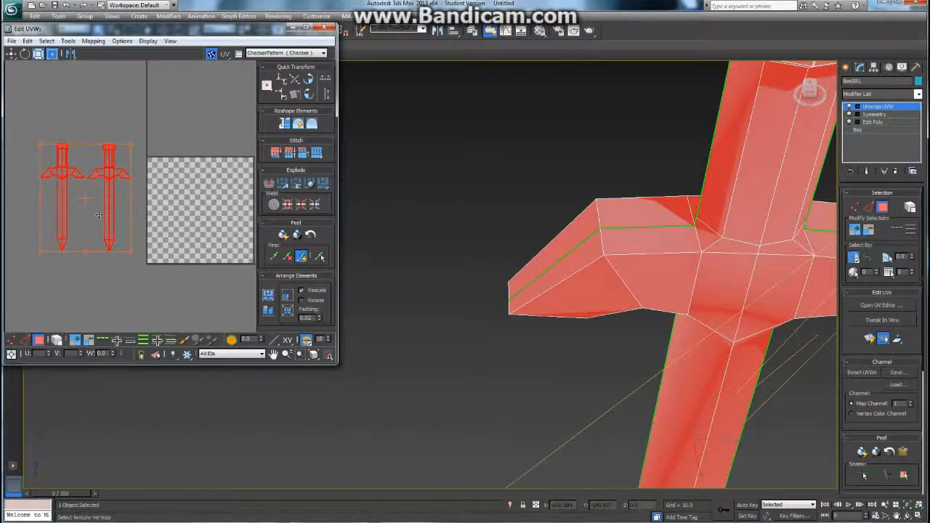
Open the Relax Tool's custom settings for the two selected sword islands.
{"action": "middle_click_drag", "start_coordinate": [129, 188], "coordinate": [165, 180]}
{"action": "scroll", "coordinate": [179, 188], "scroll_direction": "up", "scroll_amount": 3}
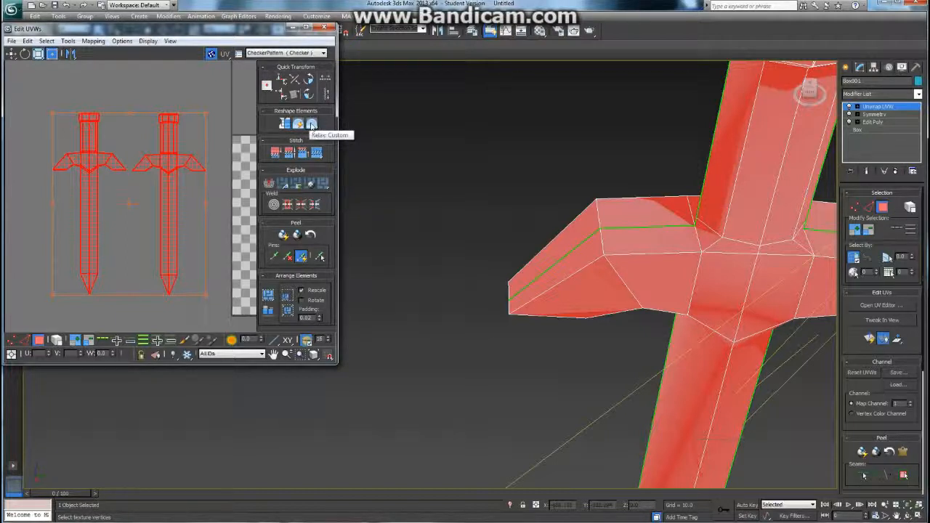
{"action": "left_click", "coordinate": [311, 125]}
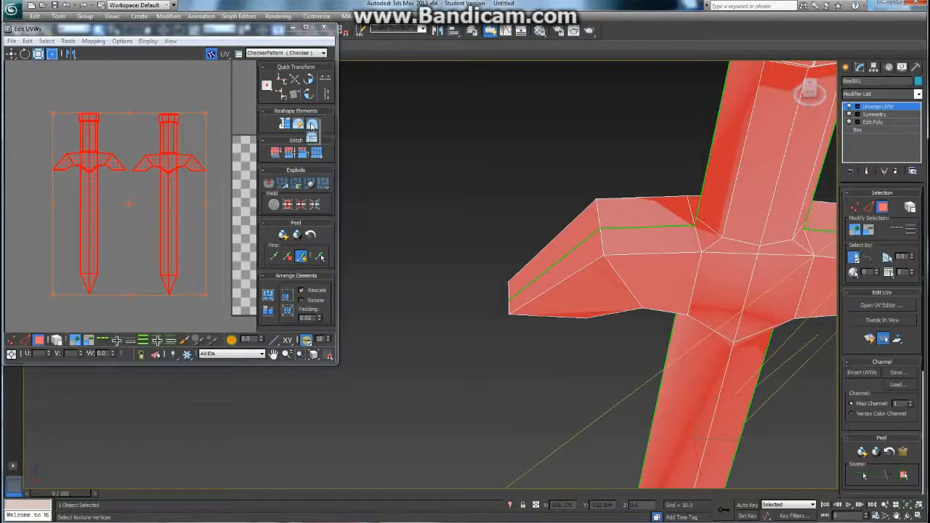
{"action": "left_click_drag", "start_coordinate": [311, 125], "coordinate": [314, 140]}
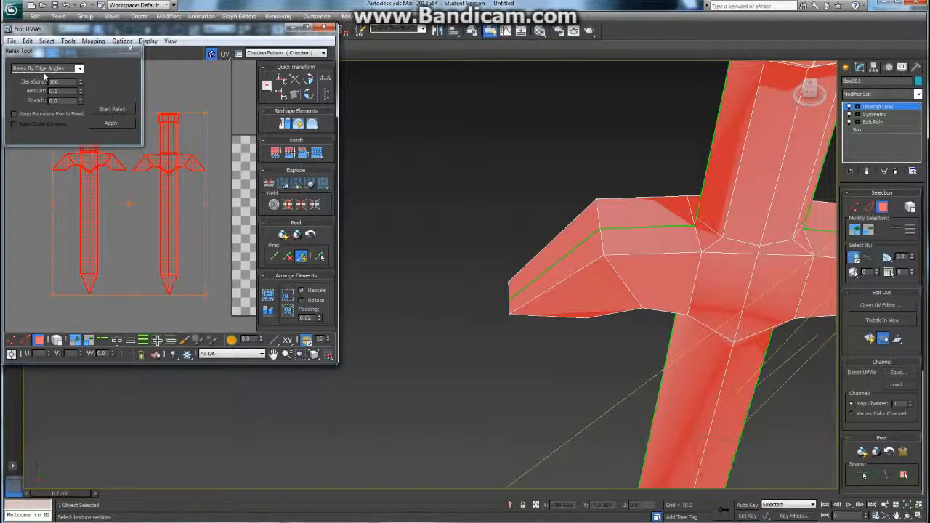
Try relaxing both sword islands with Relax By Edge Angles in several start-and-stop runs.
{"action": "left_click", "coordinate": [104, 109]}
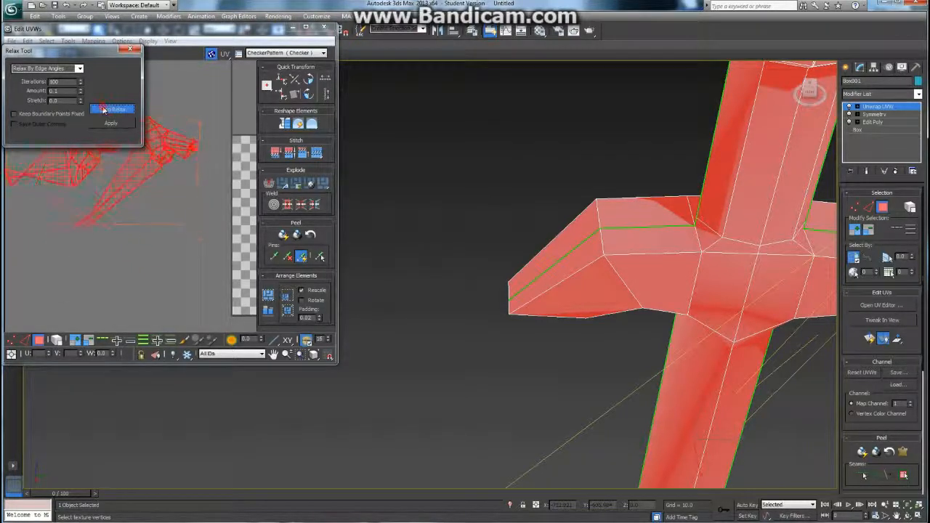
{"action": "left_click", "coordinate": [103, 109]}
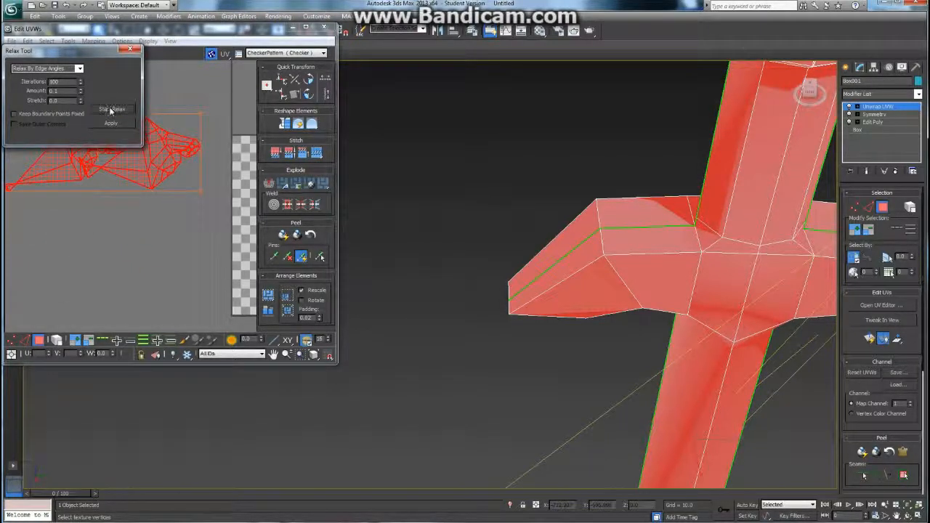
{"action": "left_click", "coordinate": [110, 110]}
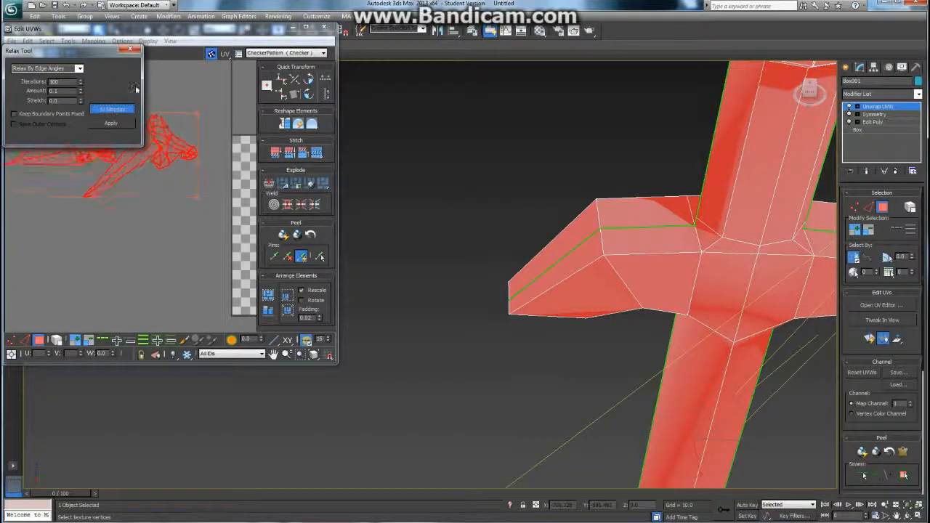
{"action": "left_click", "coordinate": [181, 122]}
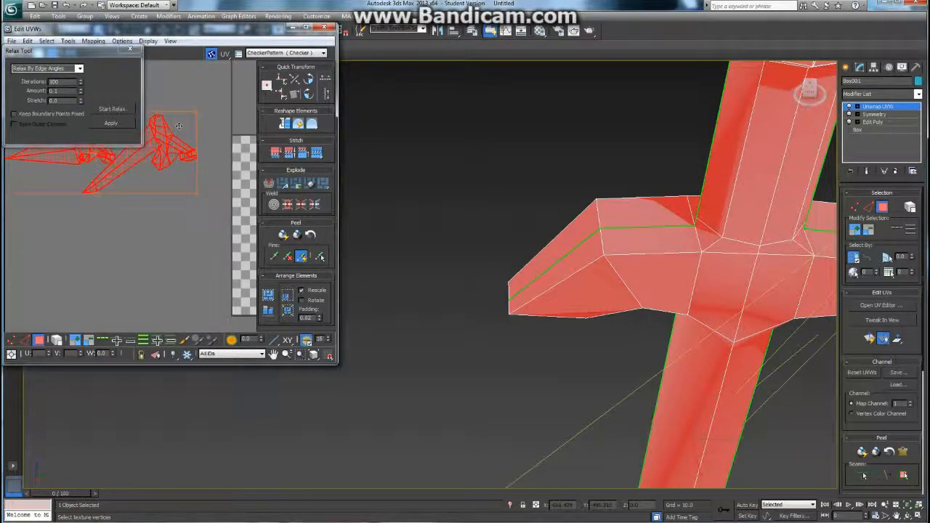
{"action": "left_click", "coordinate": [109, 110]}
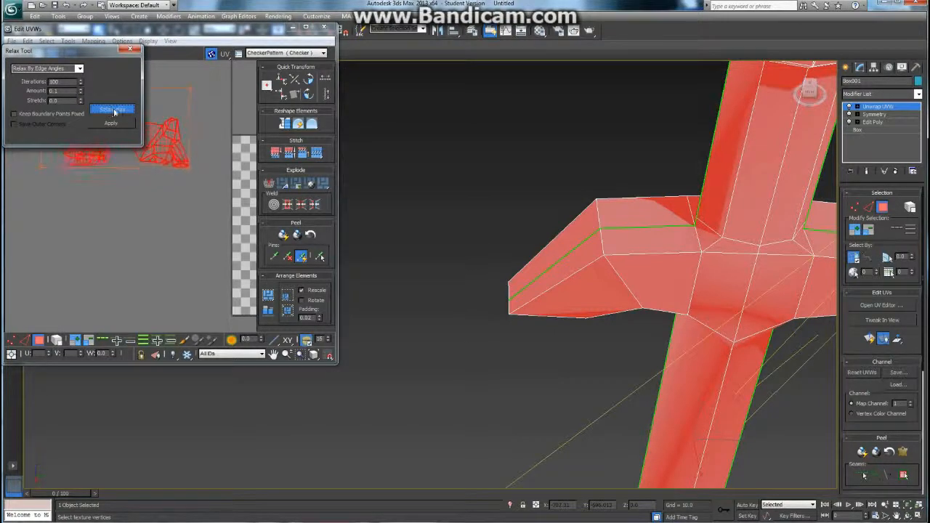
{"action": "left_click", "coordinate": [115, 110]}
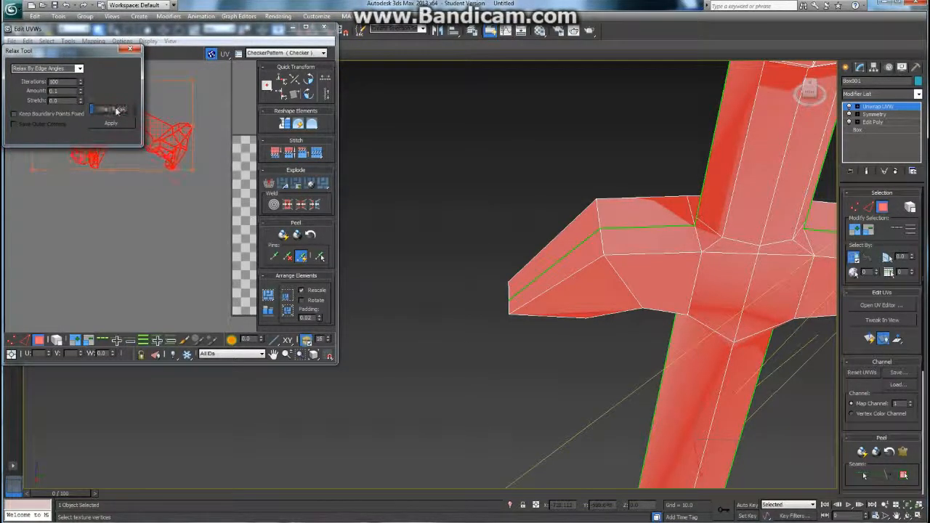
Switch the relax method to Relax By Face Angles and try relaxing both sword islands with it.
{"action": "left_click", "coordinate": [79, 69]}
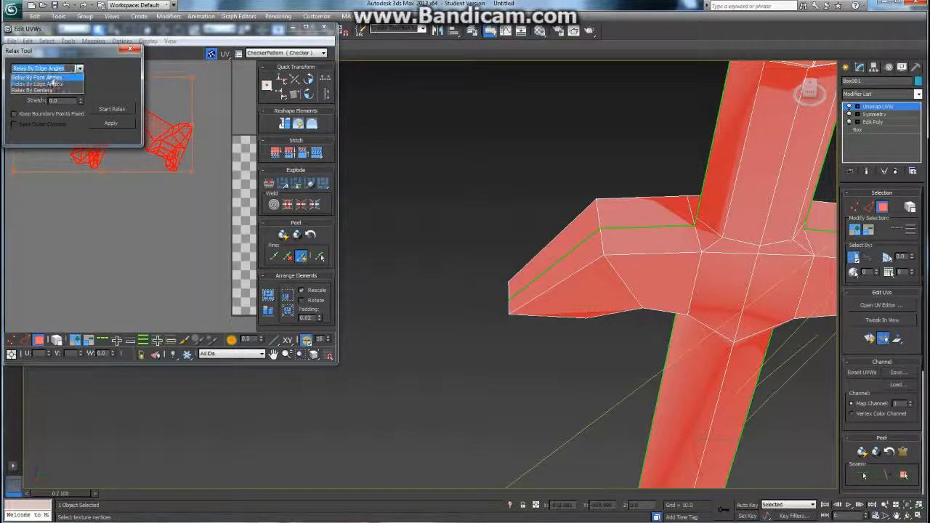
{"action": "left_click", "coordinate": [52, 77]}
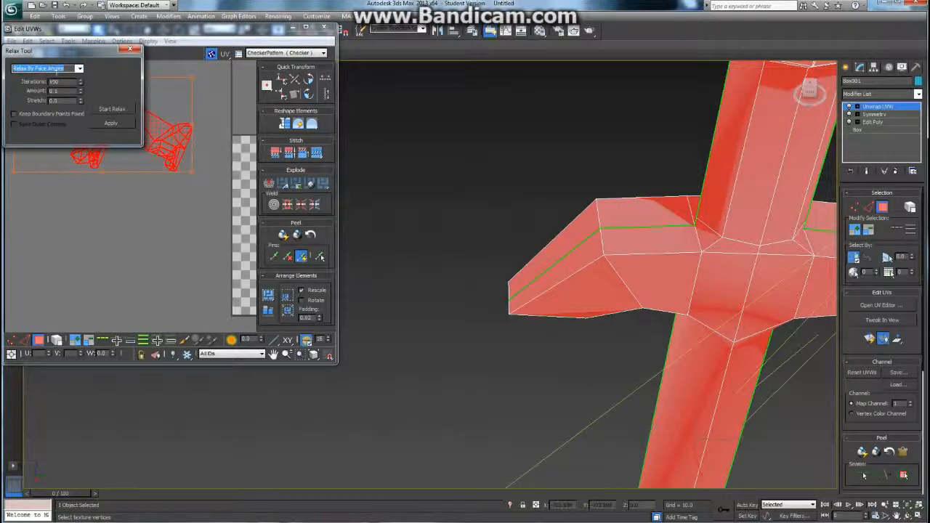
{"action": "left_click", "coordinate": [78, 69]}
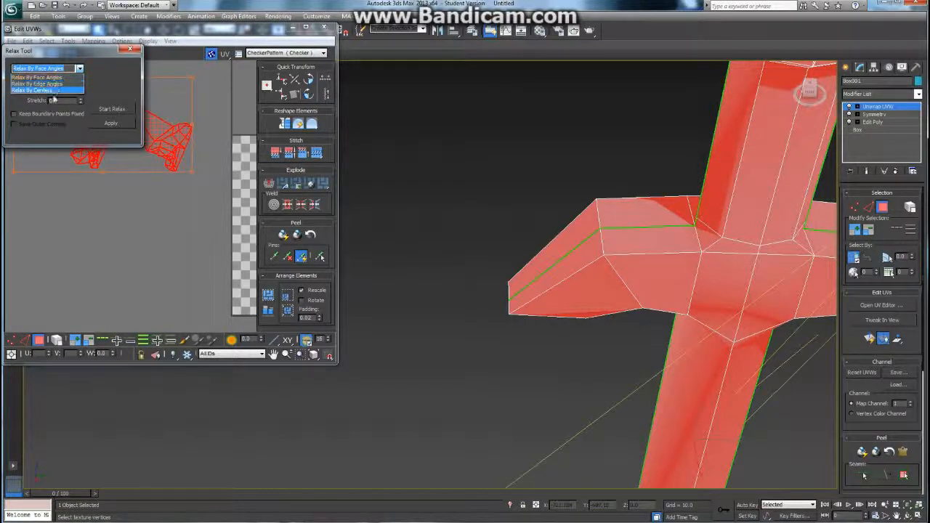
{"action": "left_click", "coordinate": [40, 77]}
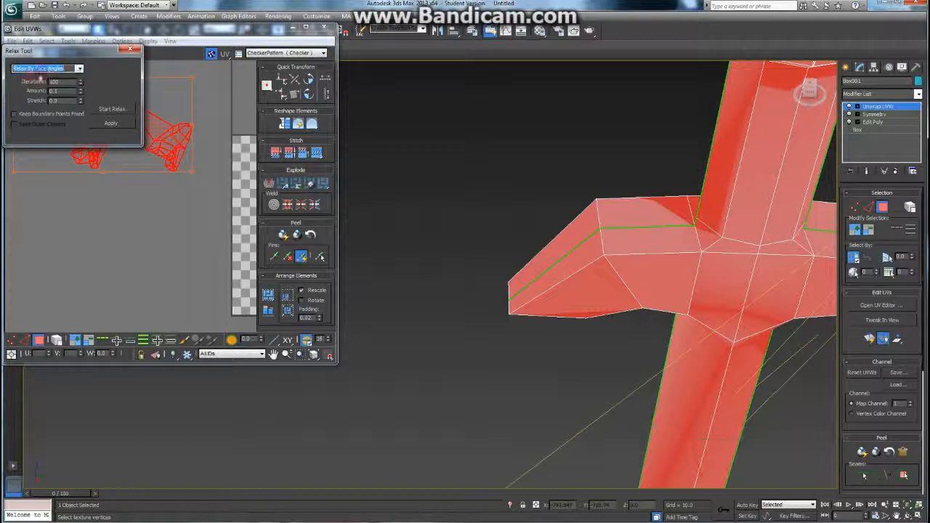
{"action": "left_click", "coordinate": [113, 109]}
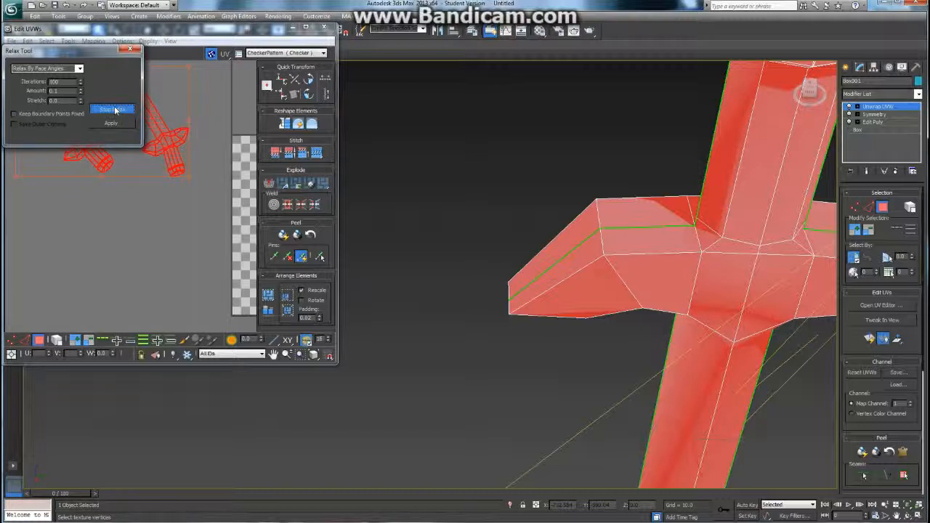
{"action": "left_click", "coordinate": [115, 109]}
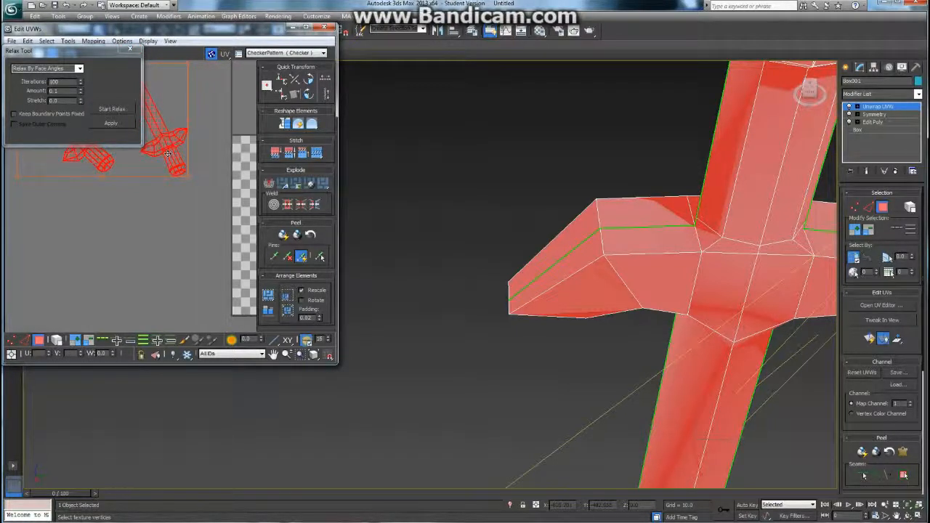
Undo all the relax runs on the two sword islands.
{"action": "key", "text": "ctrl+z"}
{"action": "key", "text": "ctrl+z"}
{"action": "key", "text": "ctrl+z"}
{"action": "key", "text": "ctrl+z"}
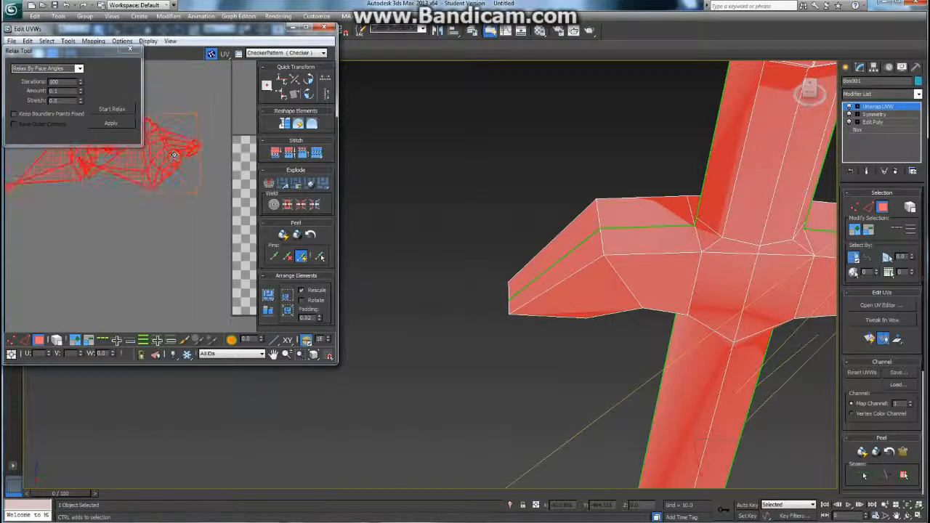
{"action": "key", "text": "ctrl+z"}
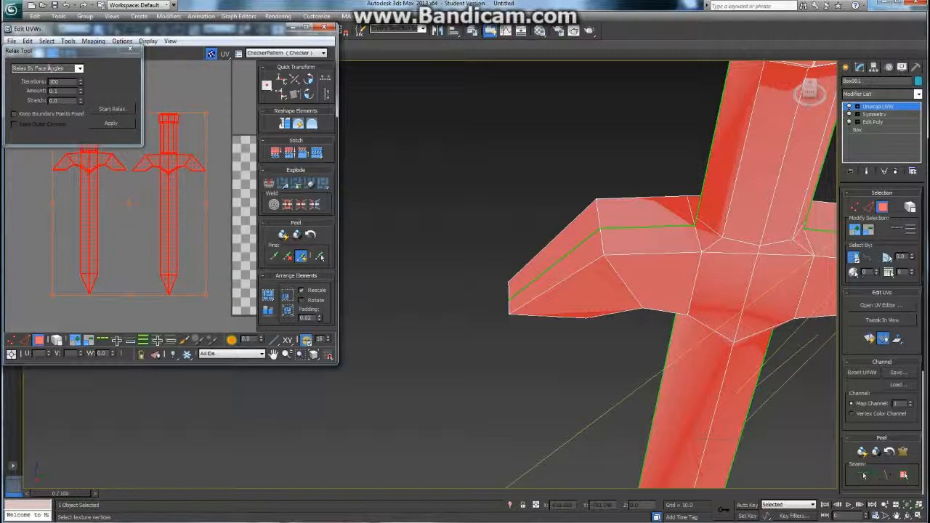
Try one short Relax By Edge Angles run on the planar-mapped islands, and undo it.
{"action": "left_click", "coordinate": [79, 68]}
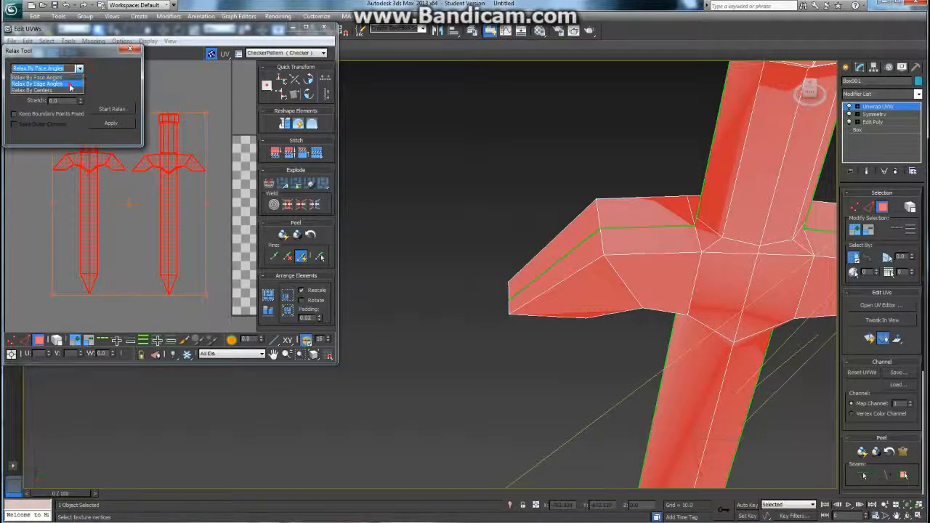
{"action": "left_click", "coordinate": [44, 80]}
{"action": "left_click", "coordinate": [103, 110]}
{"action": "left_click", "coordinate": [103, 110]}
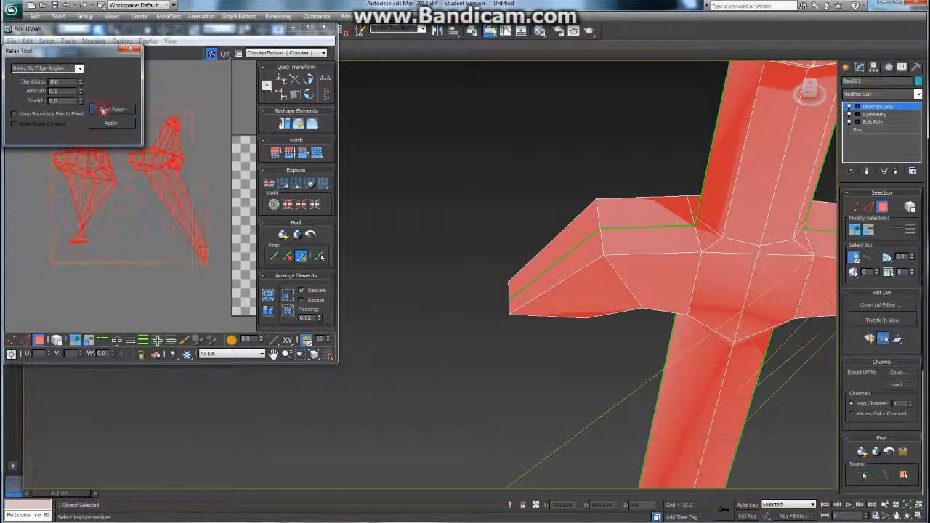
{"action": "key", "text": "ctrl+z"}
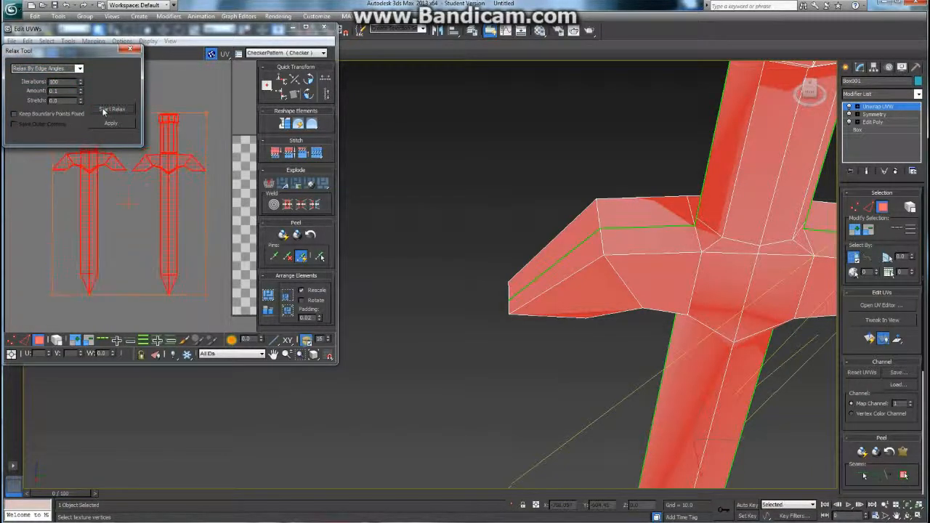
Switch the relax method to Relax By Face Angles and relax both sword islands, undoing the first run before repeating it.
{"action": "left_click", "coordinate": [79, 69]}
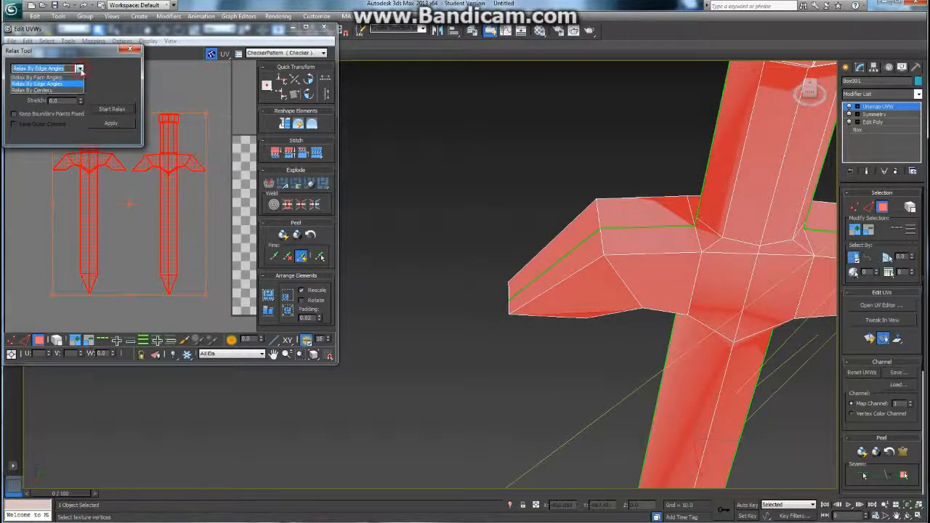
{"action": "left_click", "coordinate": [44, 74]}
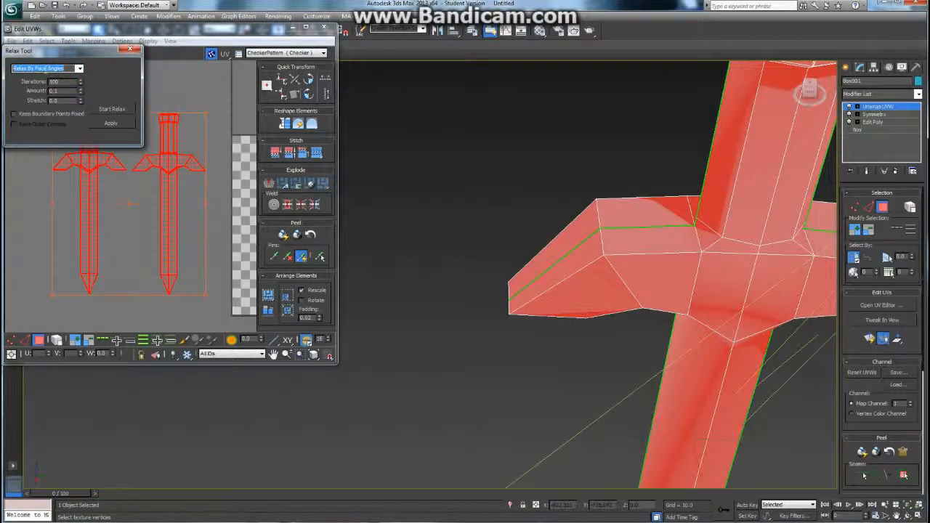
{"action": "left_click", "coordinate": [107, 109]}
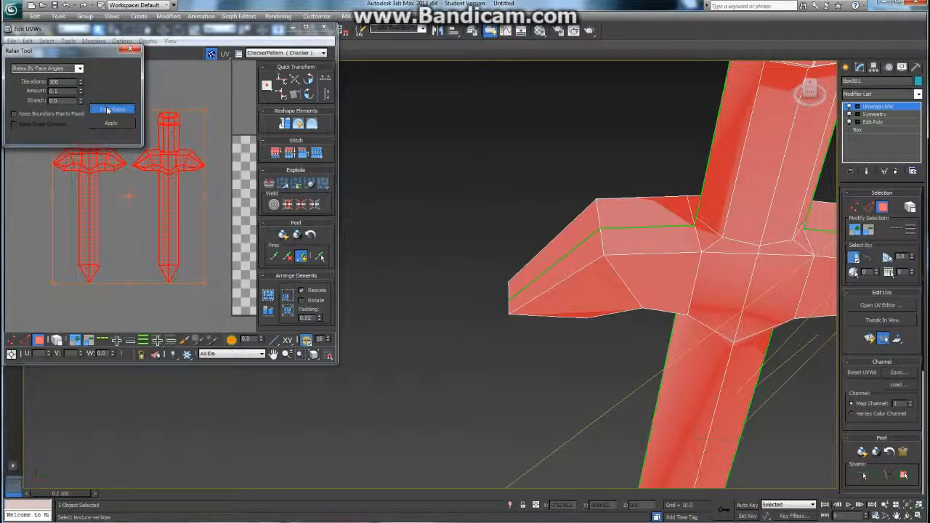
{"action": "left_click", "coordinate": [108, 109]}
{"action": "key", "text": "ctrl+z"}
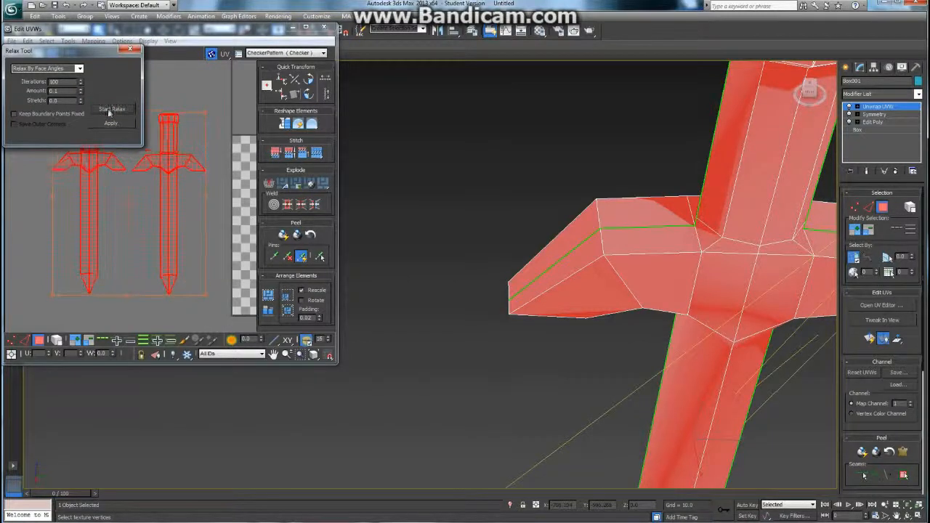
{"action": "middle_click_drag", "start_coordinate": [181, 169], "coordinate": [191, 198]}
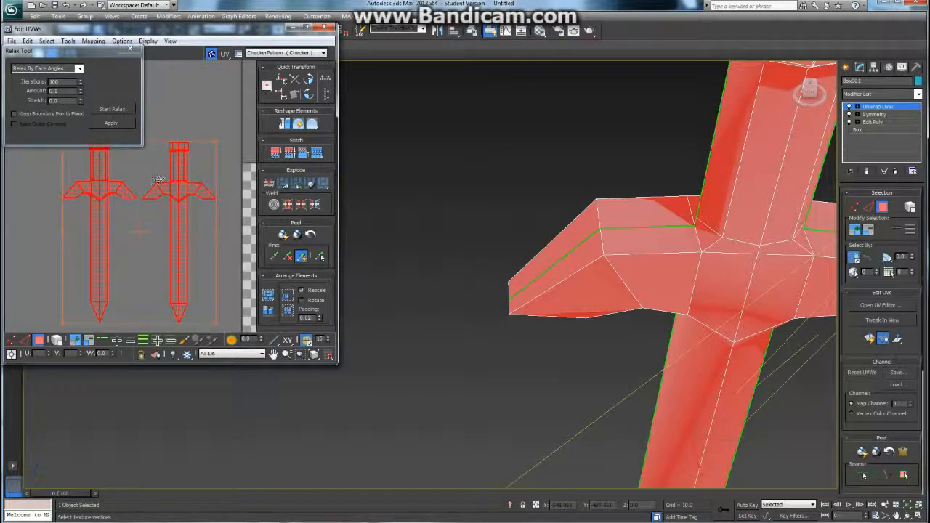
{"action": "left_click", "coordinate": [103, 109]}
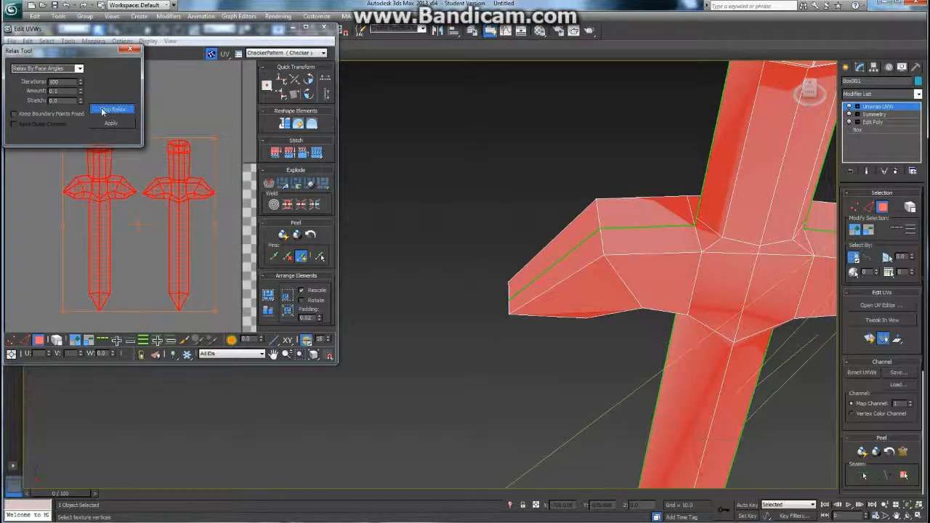
{"action": "left_click", "coordinate": [103, 110]}
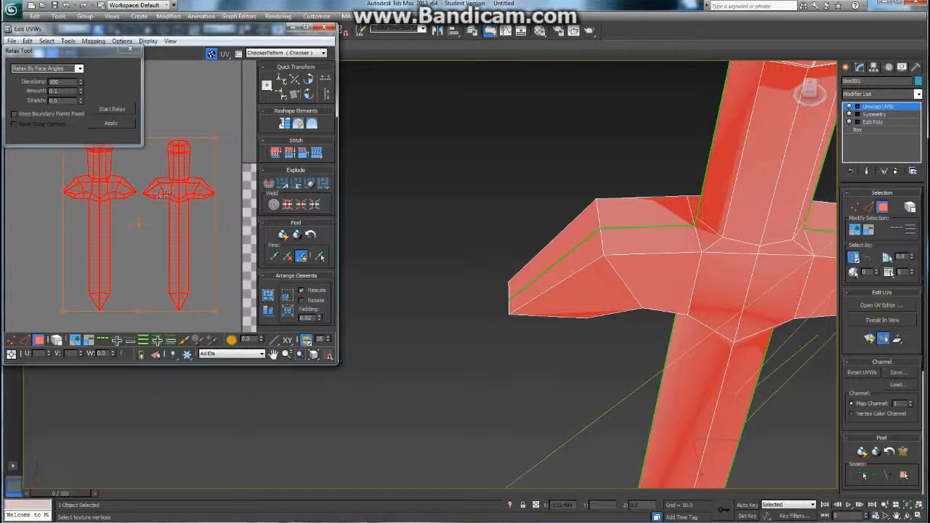
Select individual crossguard and grip faces to check where each one sits in the relaxed UV island and on the model.
{"action": "scroll", "coordinate": [168, 181], "scroll_direction": "up", "scroll_amount": 3}
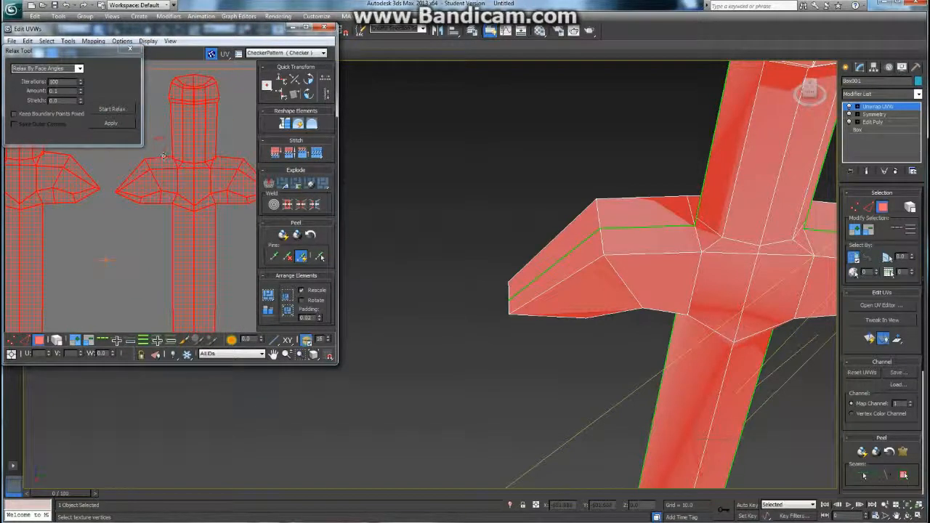
{"action": "left_click", "coordinate": [194, 69]}
{"action": "left_click", "coordinate": [169, 162]}
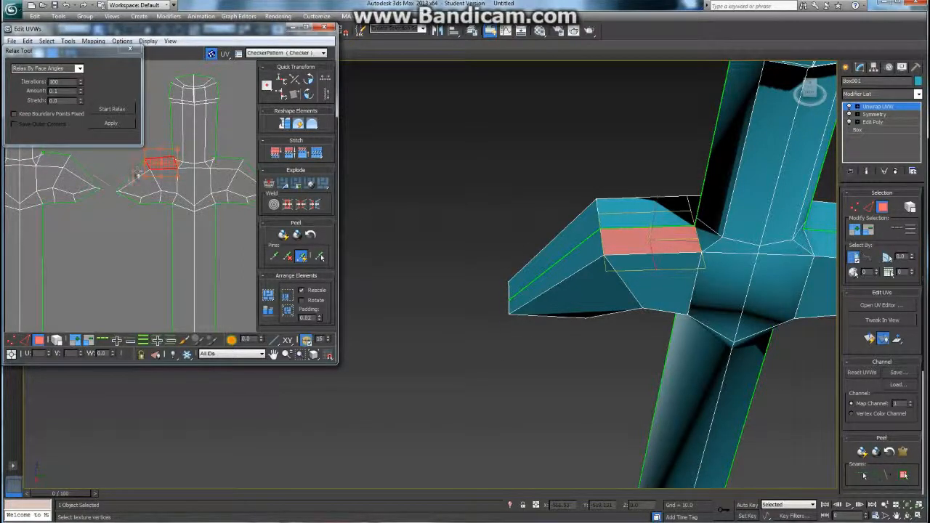
{"action": "left_click", "coordinate": [530, 250]}
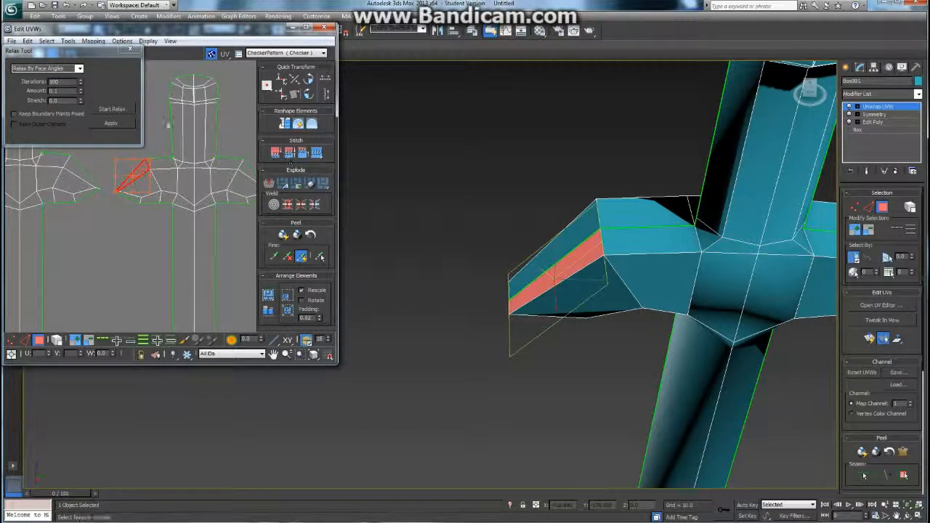
{"action": "left_click", "coordinate": [726, 138]}
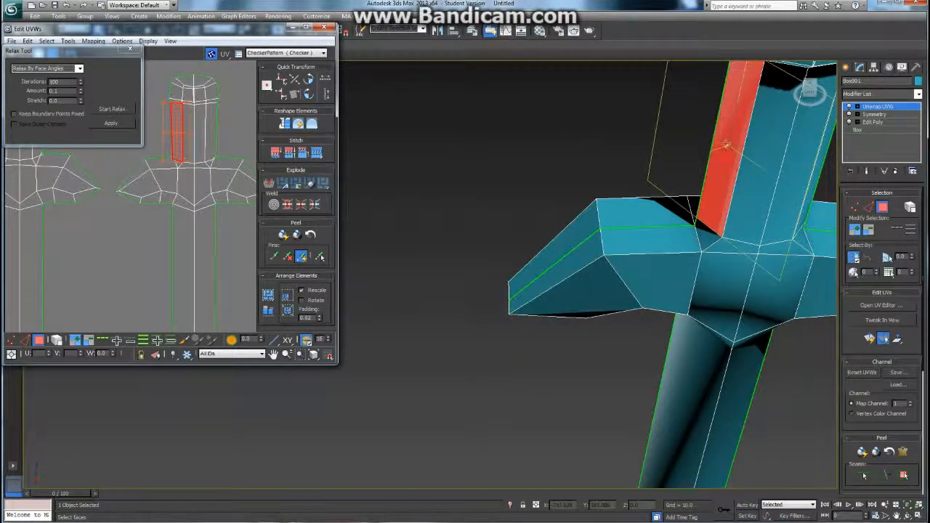
{"action": "left_click_drag", "start_coordinate": [228, 116], "coordinate": [166, 136]}
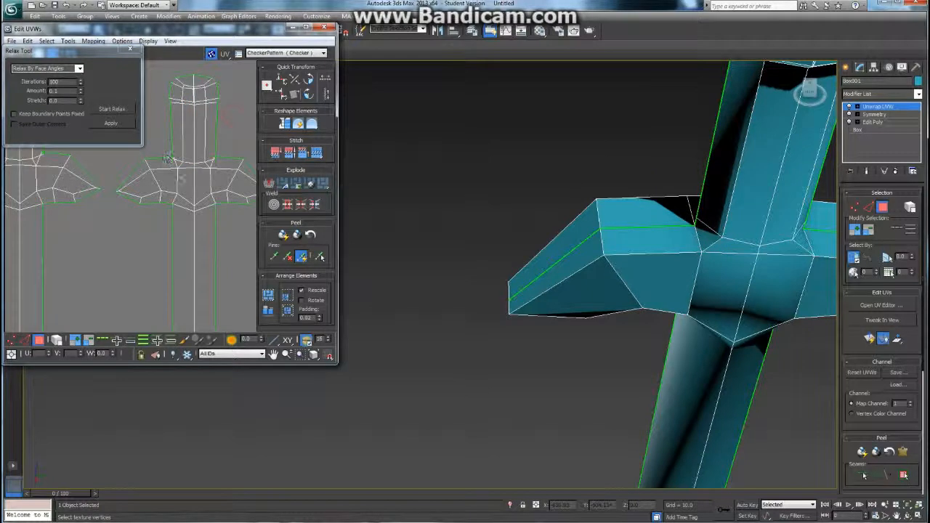
Select all UV faces and move both sword islands together inside the checkered texture tile.
{"action": "scroll", "coordinate": [182, 181], "scroll_direction": "down", "scroll_amount": 5}
{"action": "scroll", "coordinate": [184, 185], "scroll_direction": "down", "scroll_amount": 3}
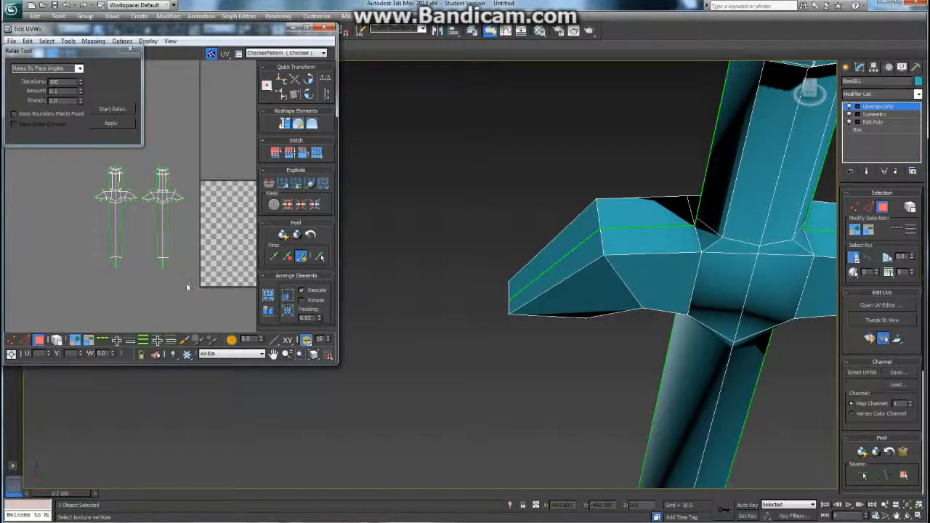
{"action": "key", "text": "ctrl+a"}
{"action": "middle_click_drag", "start_coordinate": [187, 287], "coordinate": [114, 266]}
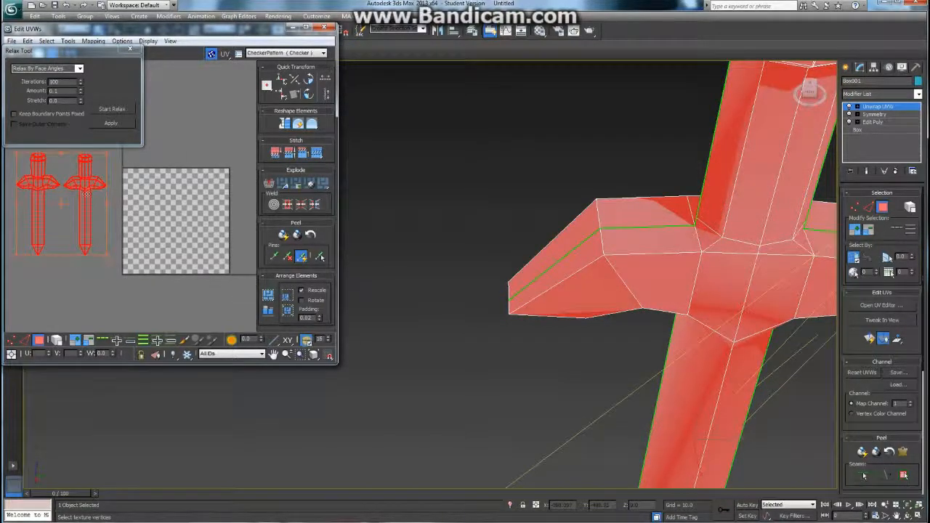
{"action": "left_click_drag", "start_coordinate": [85, 187], "coordinate": [203, 202]}
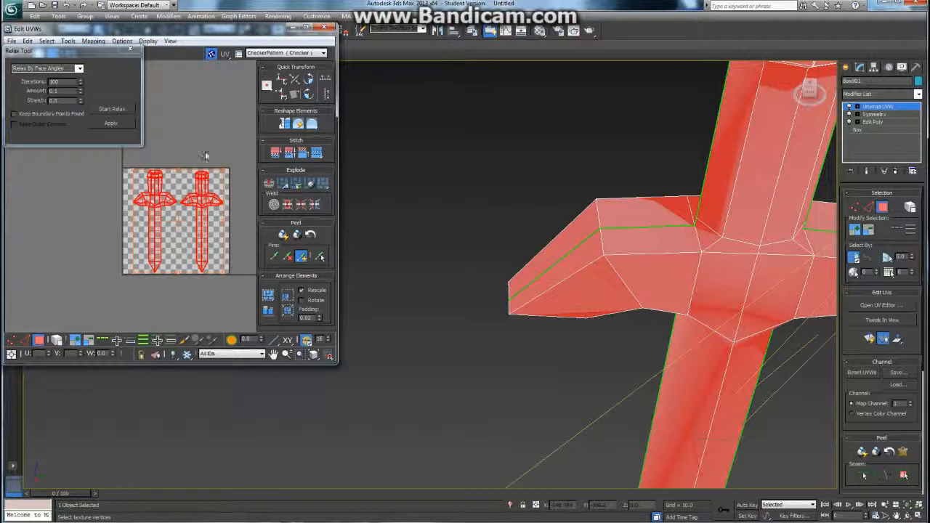
{"action": "left_click", "coordinate": [92, 206]}
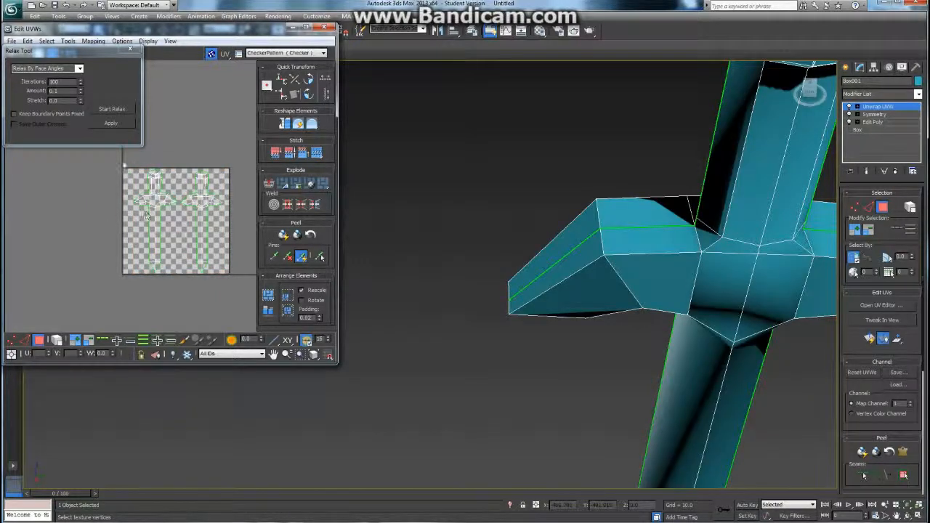
Try shifting both islands past the upper edge of the texture tile and move them back inside.
{"action": "left_click_drag", "start_coordinate": [123, 164], "coordinate": [233, 264]}
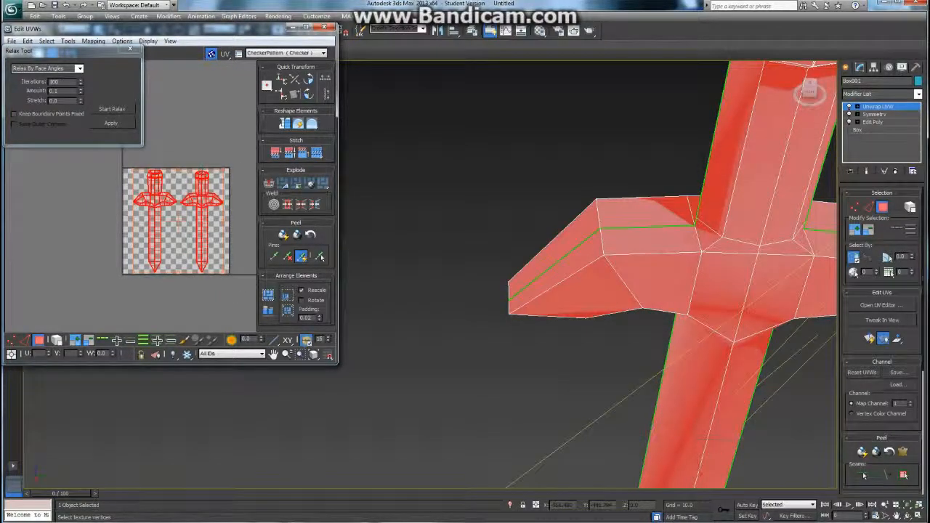
{"action": "left_click_drag", "start_coordinate": [204, 188], "coordinate": [206, 175]}
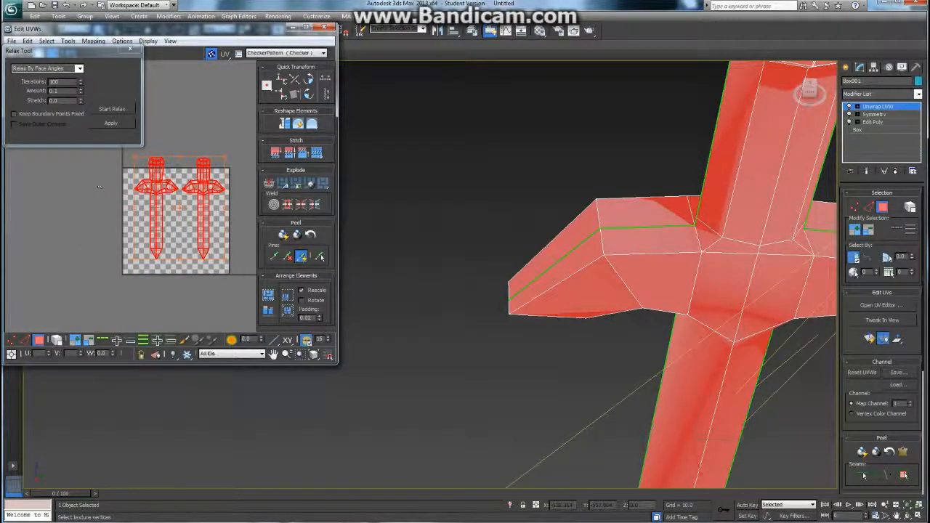
{"action": "left_click_drag", "start_coordinate": [156, 167], "coordinate": [157, 180]}
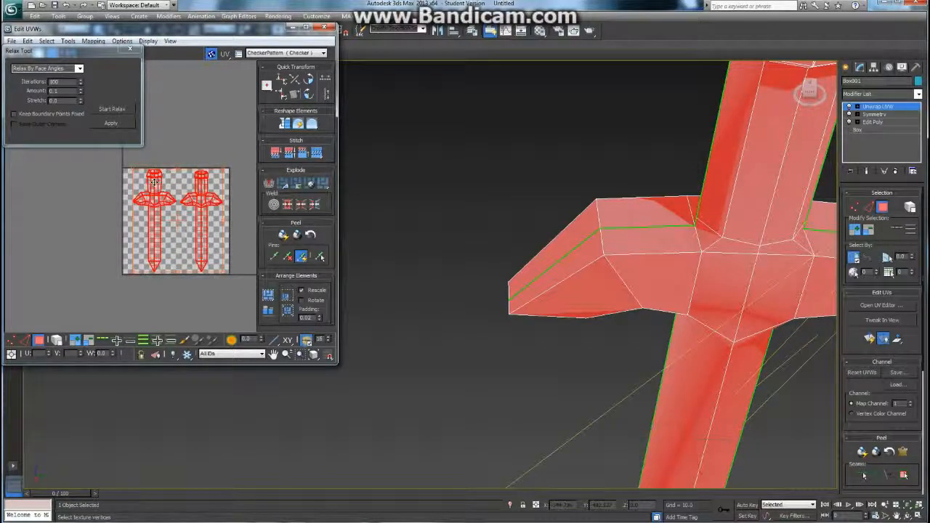
{"action": "left_click", "coordinate": [192, 132]}
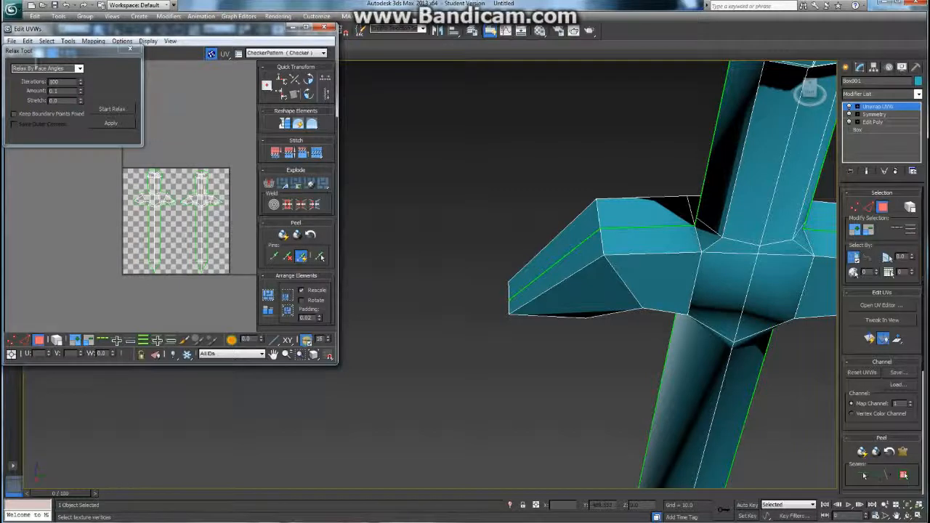
Close the Relax Tool.
{"action": "left_click_drag", "start_coordinate": [28, 52], "coordinate": [67, 90]}
{"action": "left_click", "coordinate": [170, 88]}
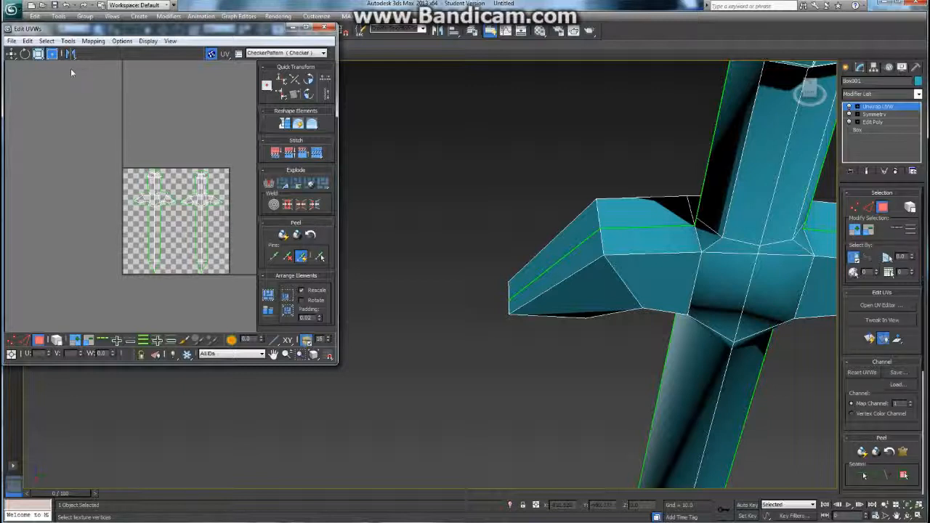
{"action": "middle_click_drag", "start_coordinate": [188, 210], "coordinate": [143, 183]}
{"action": "scroll", "coordinate": [143, 184], "scroll_direction": "up", "scroll_amount": 2}
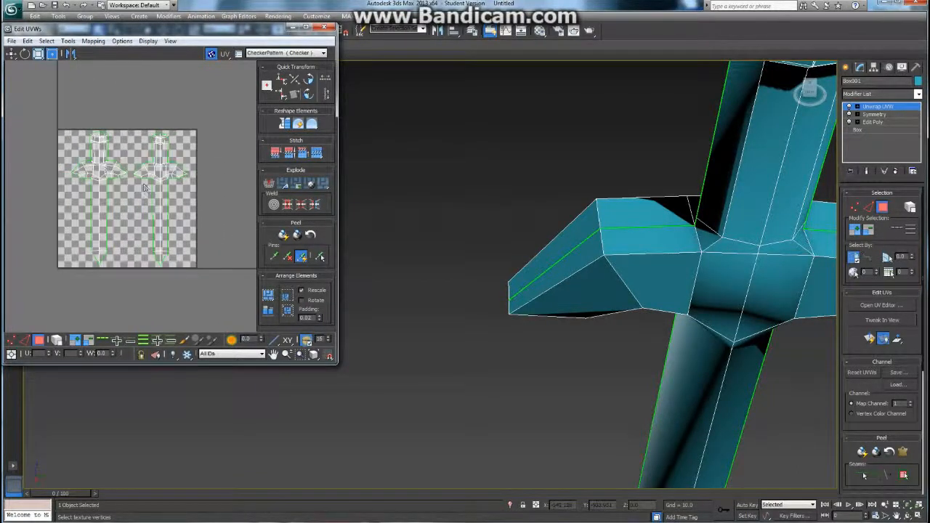
{"action": "scroll", "coordinate": [143, 186], "scroll_direction": "up", "scroll_amount": 3}
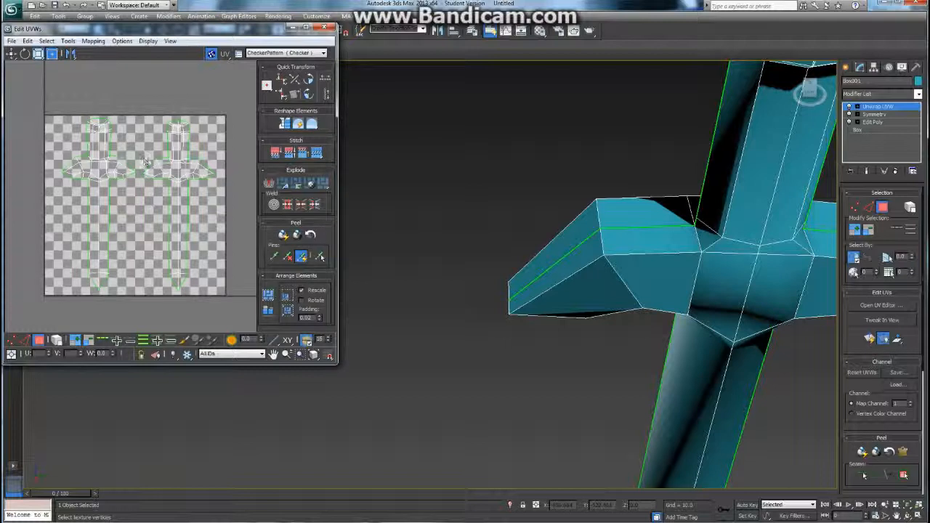
{"action": "middle_click", "coordinate": [169, 157]}
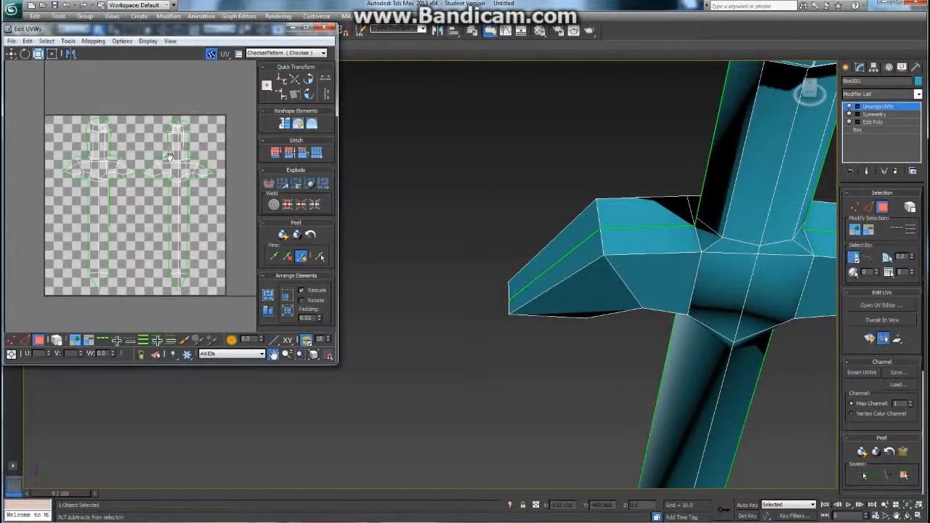
Render a 1024 x 1024 UV template of the two sword islands and bring the rendered map to the front.
{"action": "left_click", "coordinate": [68, 41]}
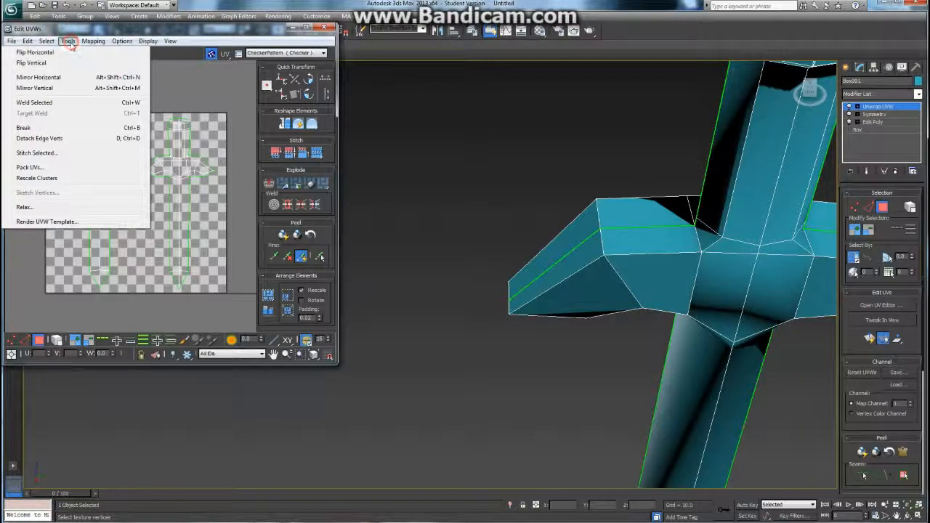
{"action": "left_click", "coordinate": [56, 221]}
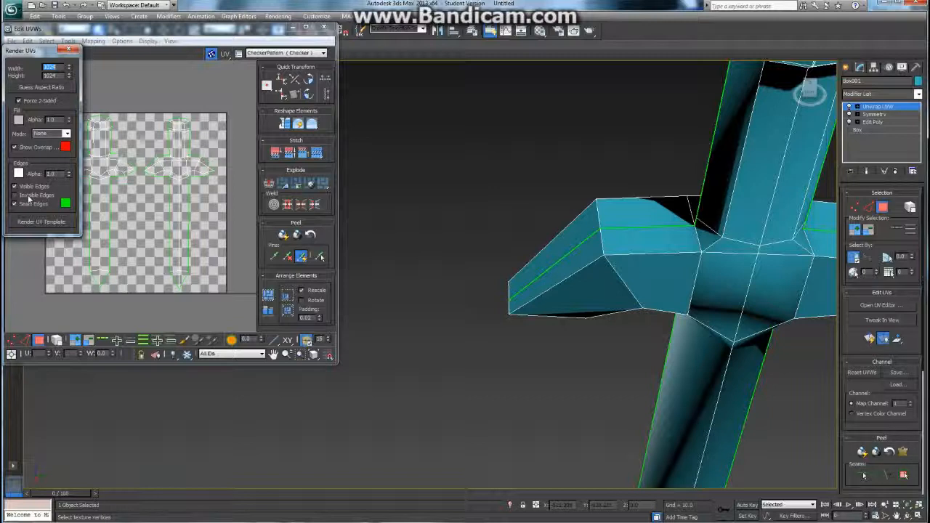
{"action": "left_click", "coordinate": [30, 240]}
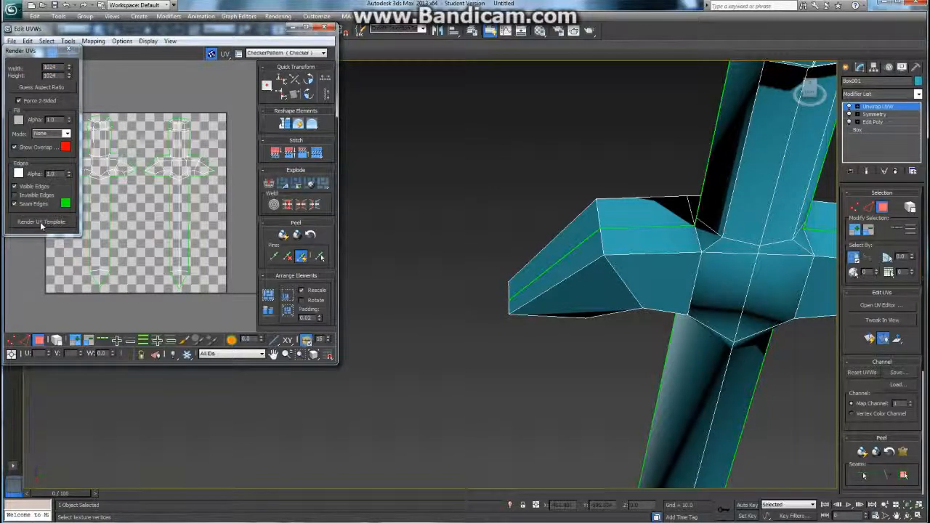
{"action": "left_click", "coordinate": [40, 221]}
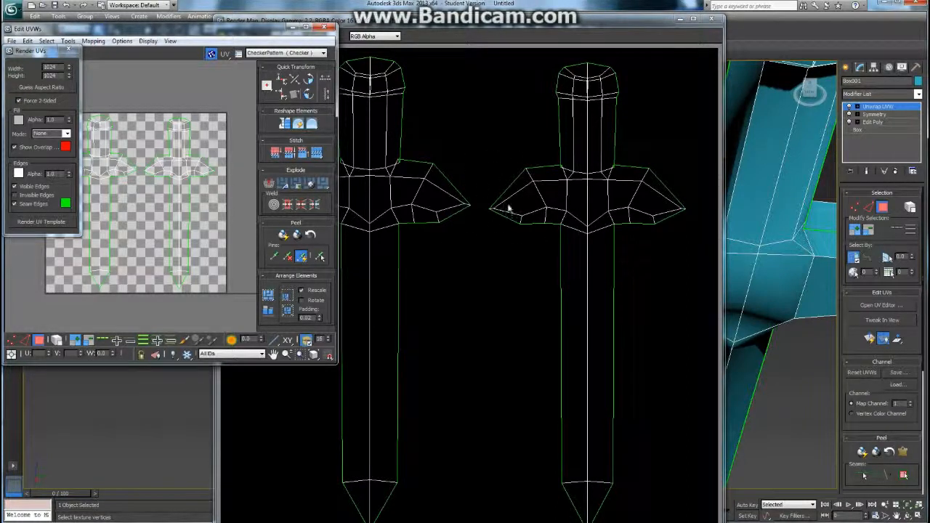
{"action": "left_click", "coordinate": [504, 27]}
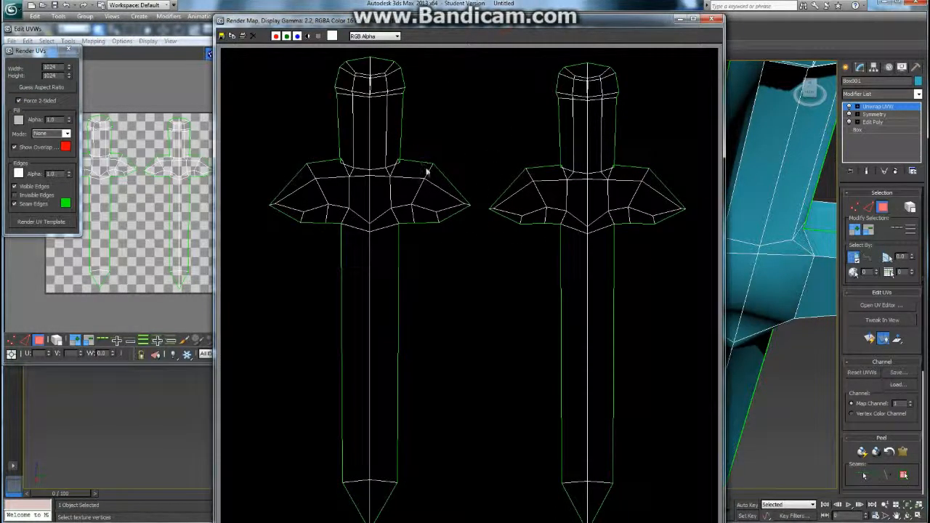
Save the rendered UV map to the Desktop as a JPEG file named "sword template" at quality 100.
{"action": "left_click", "coordinate": [222, 38]}
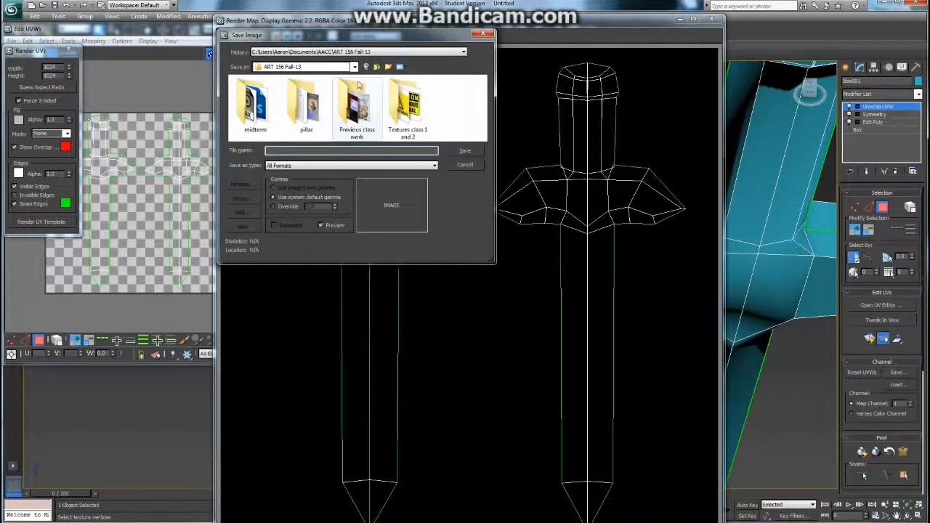
{"action": "left_click", "coordinate": [354, 66]}
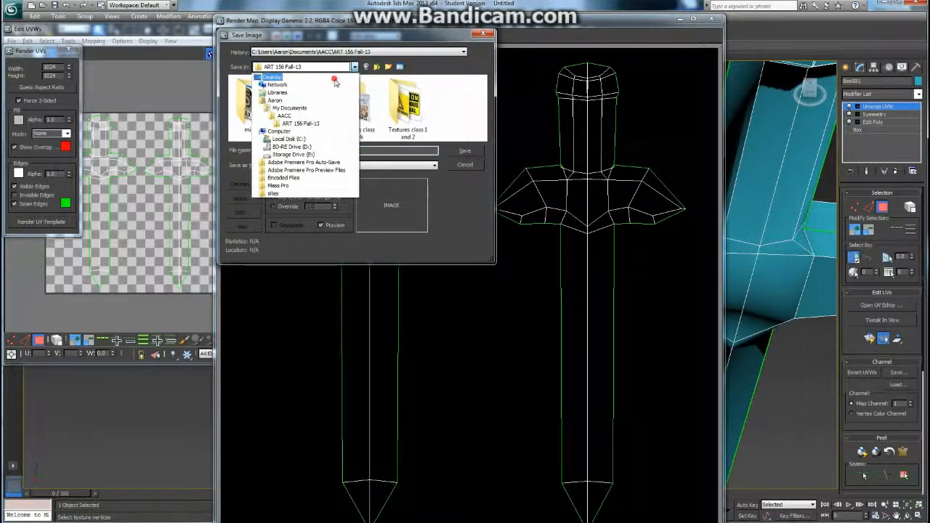
{"action": "left_click", "coordinate": [340, 77]}
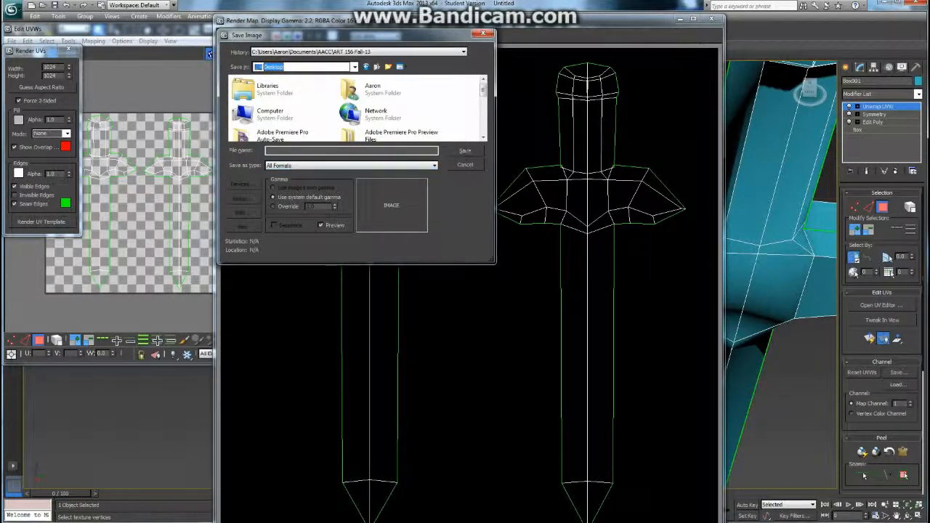
{"action": "left_click", "coordinate": [399, 151]}
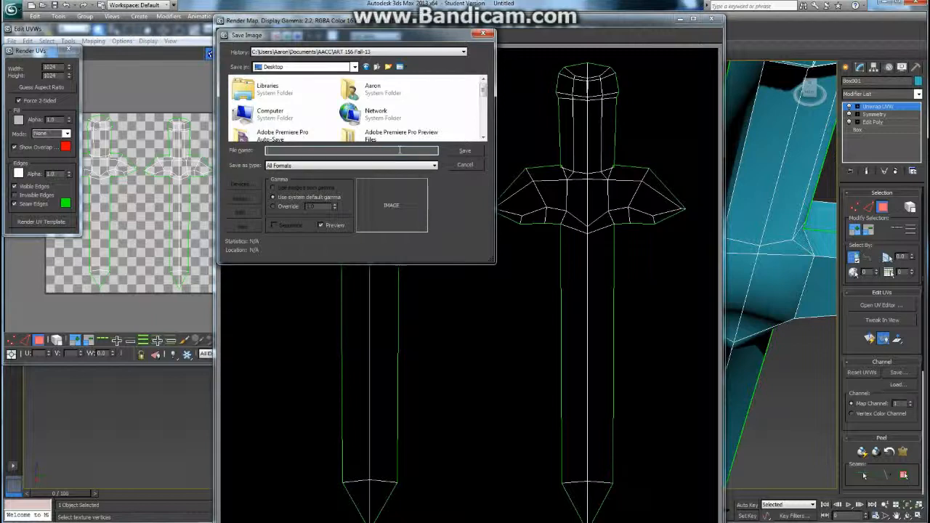
{"action": "type", "text": "sword template"}
{"action": "left_click", "coordinate": [457, 153]}
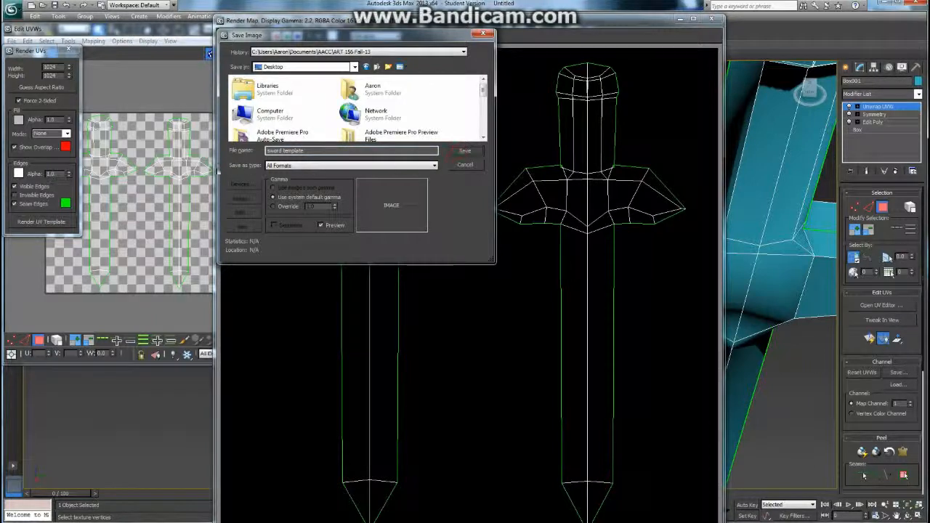
{"action": "left_click", "coordinate": [398, 167]}
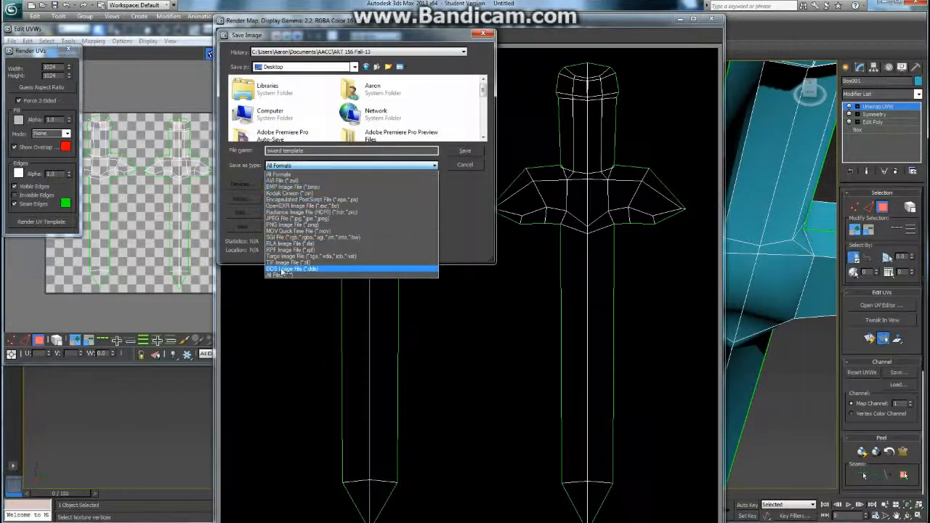
{"action": "left_click", "coordinate": [288, 219]}
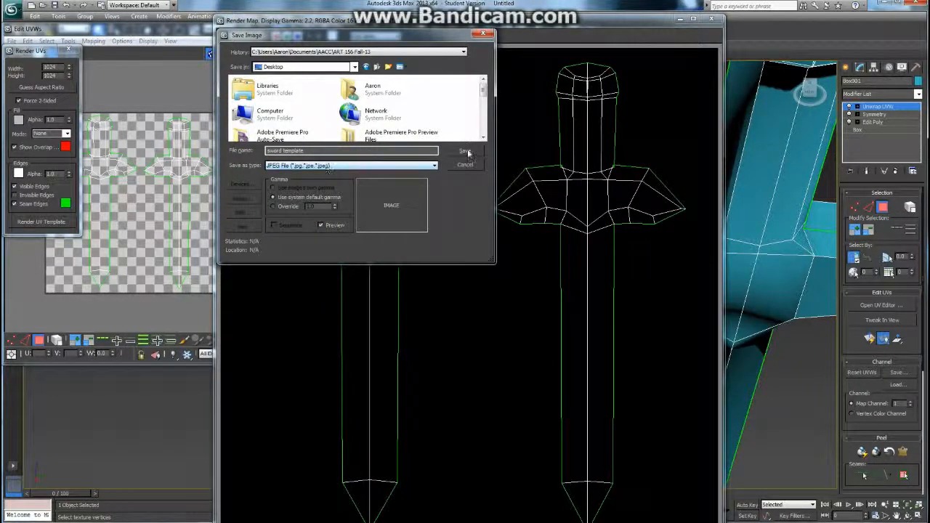
{"action": "left_click", "coordinate": [324, 150]}
{"action": "left_click", "coordinate": [464, 151]}
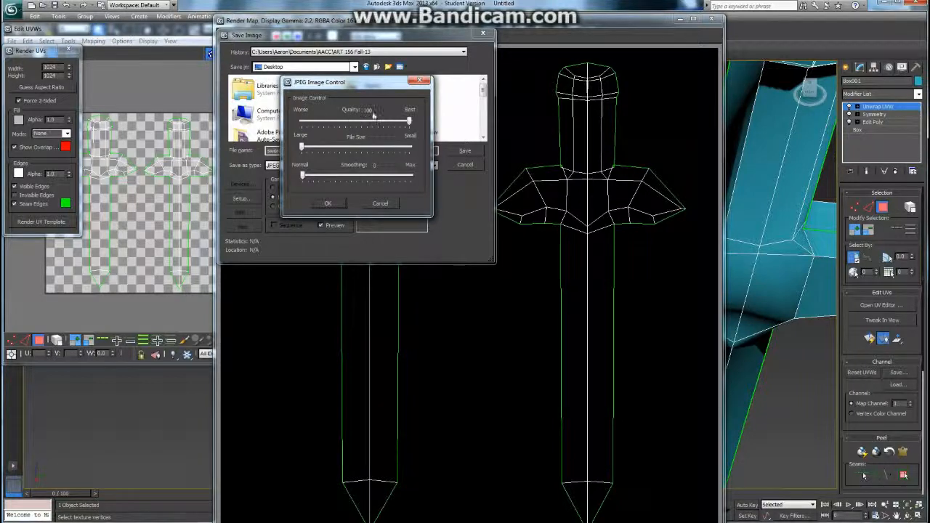
{"action": "left_click", "coordinate": [341, 204]}
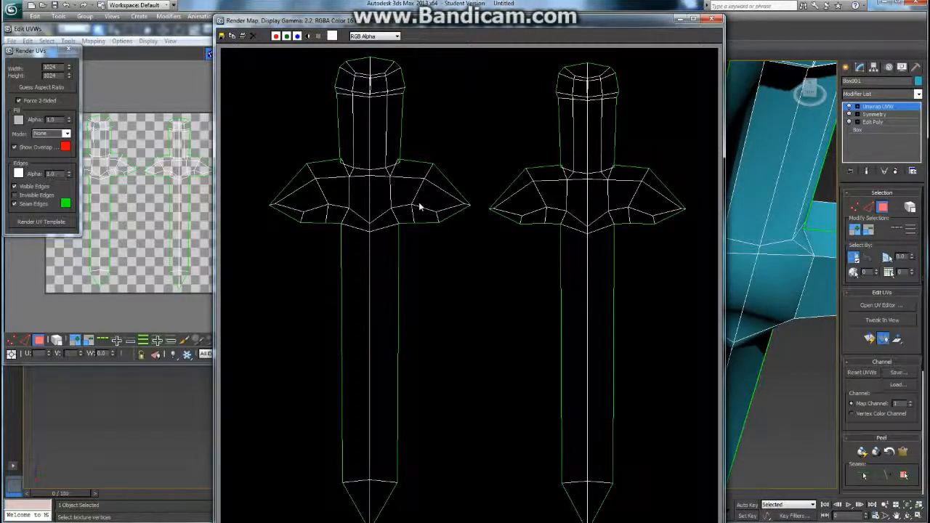
Close the rendered map, the Render UVs dialog and the UV editor, and bring the whole sword into view.
{"action": "left_click", "coordinate": [712, 18]}
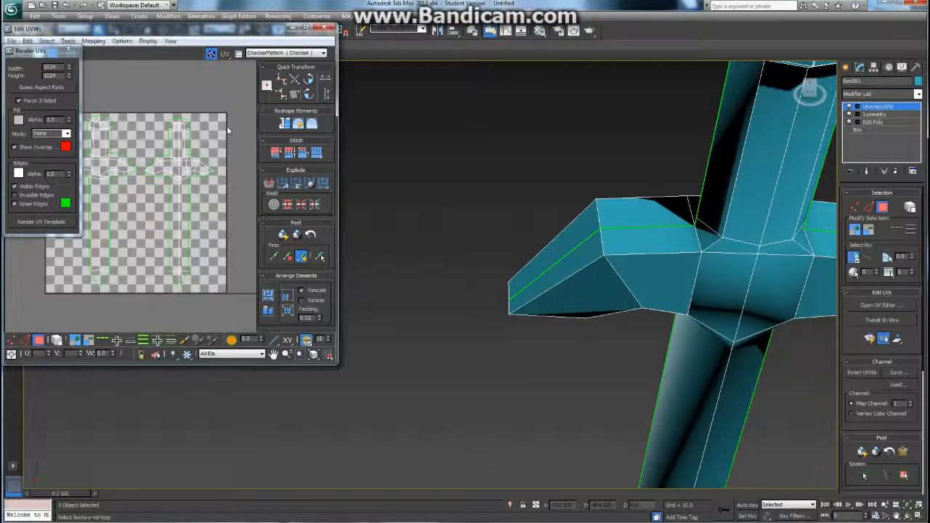
{"action": "left_click", "coordinate": [69, 50]}
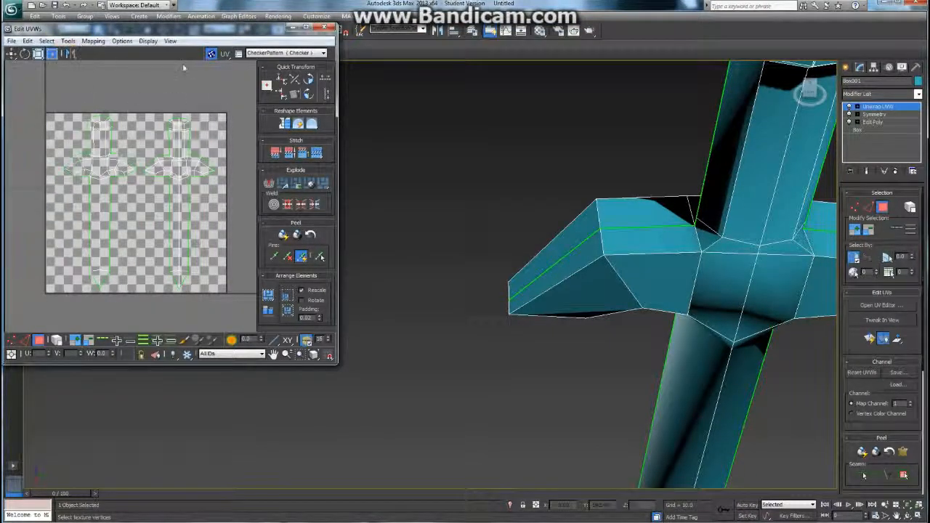
{"action": "left_click", "coordinate": [326, 28]}
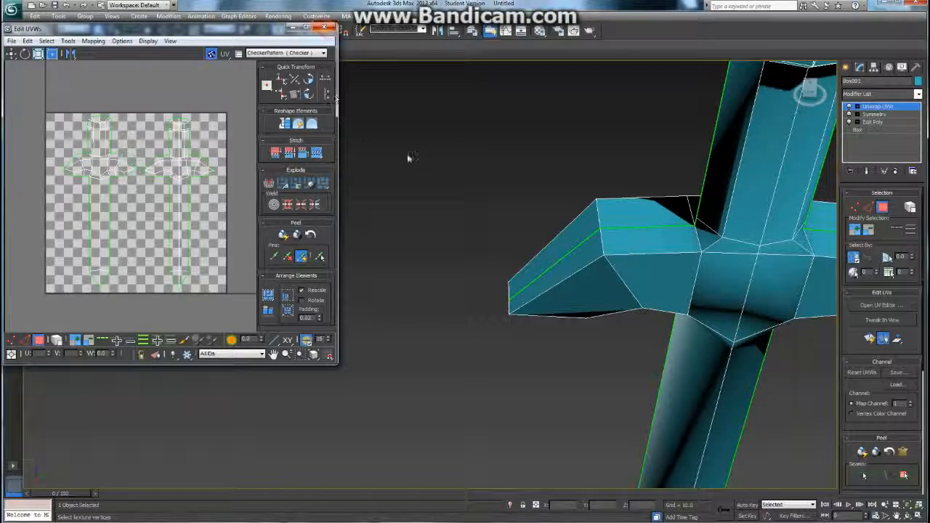
{"action": "middle_click_drag", "start_coordinate": [534, 177], "coordinate": [413, 189]}
{"action": "scroll", "coordinate": [400, 193], "scroll_direction": "down", "scroll_amount": 5}
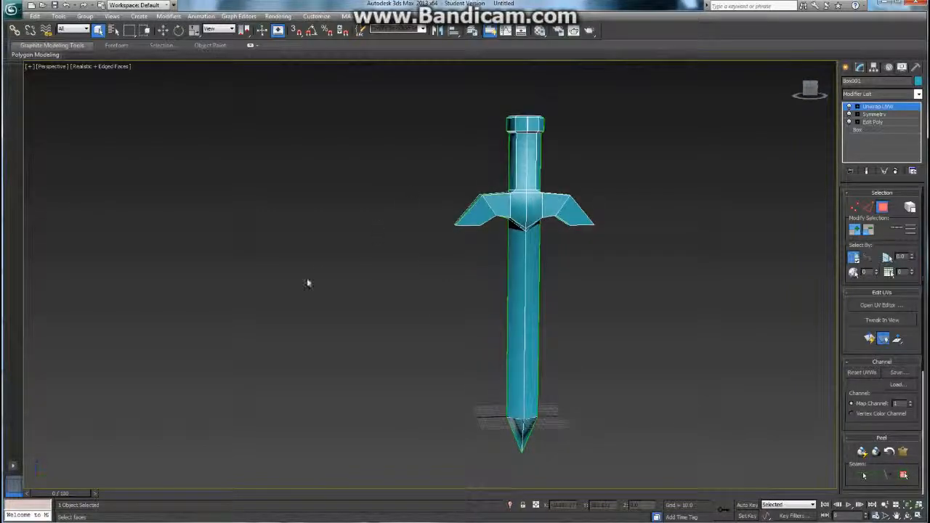